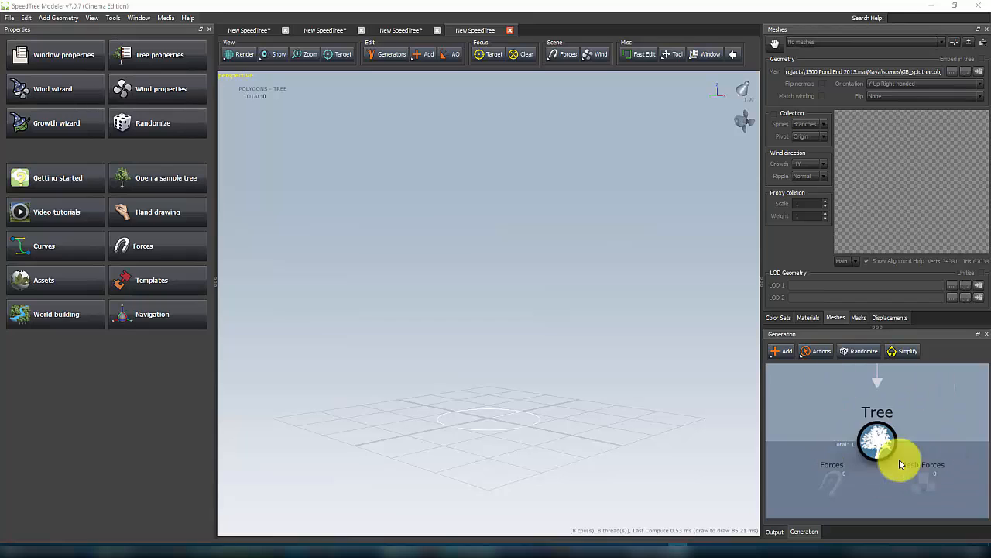
Step: Add a Zone generator to the tree
{"action": "left_click", "coordinate": [781, 352]}
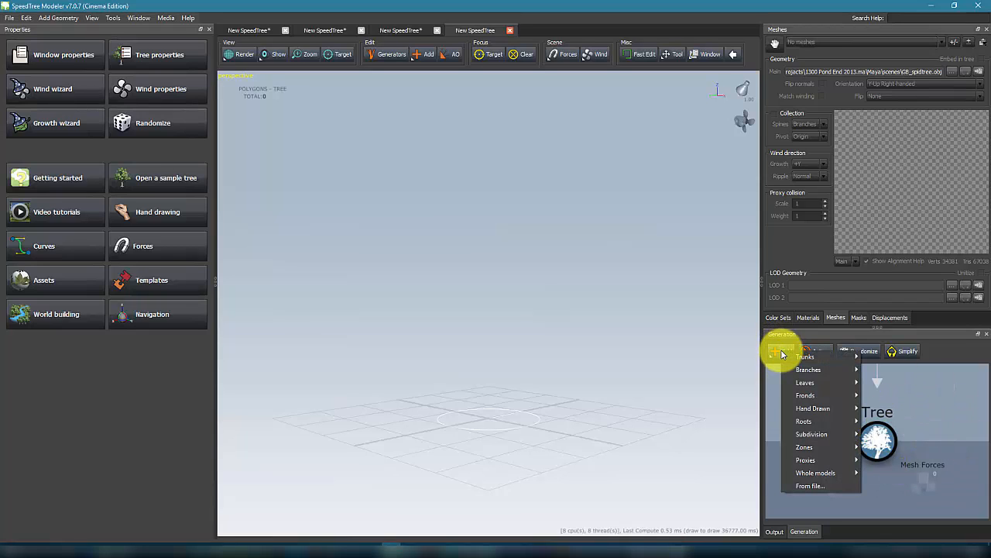
{"action": "mouse_move", "coordinate": [804, 448]}
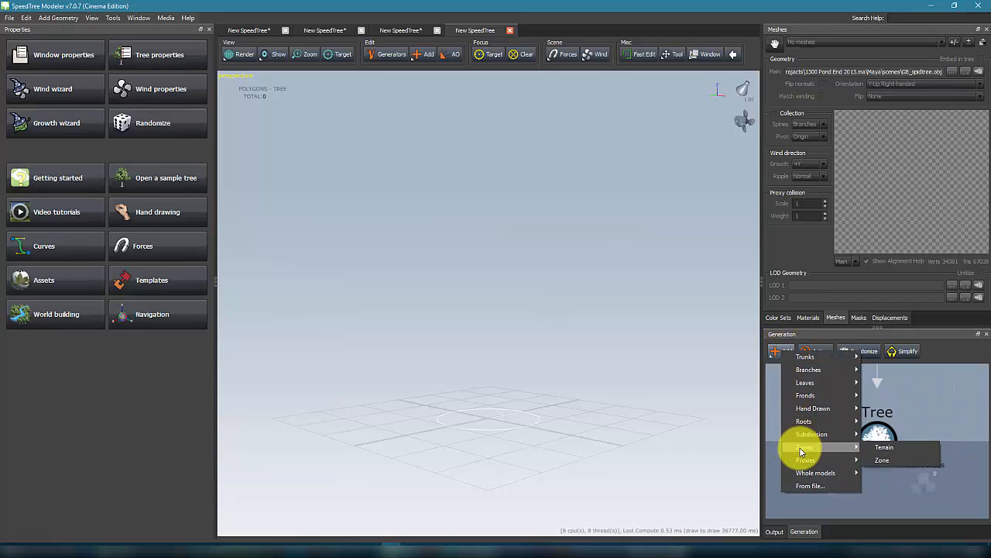
{"action": "left_click", "coordinate": [912, 461]}
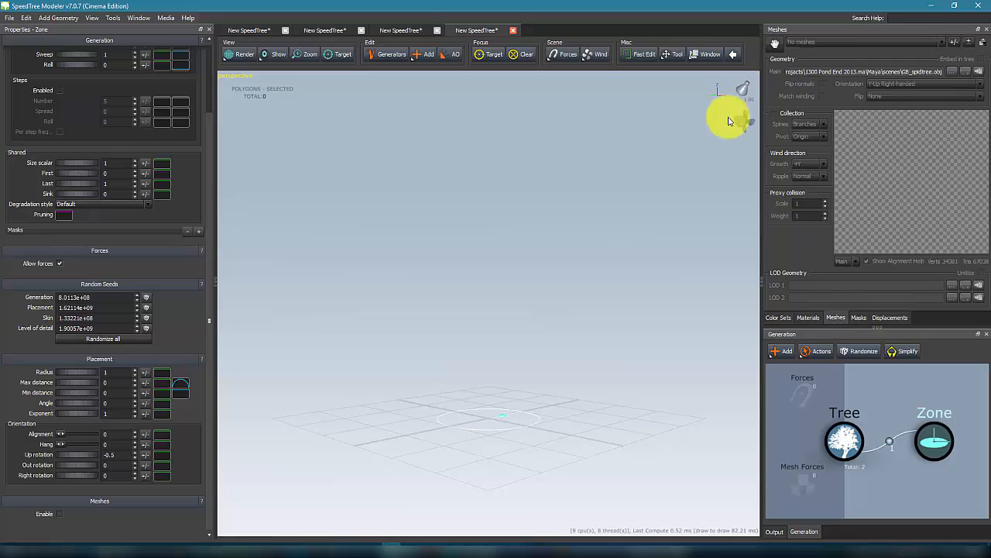
Step: Import the mesh file GB_spidtree.obj into the meshes asset bar
{"action": "left_click", "coordinate": [807, 318]}
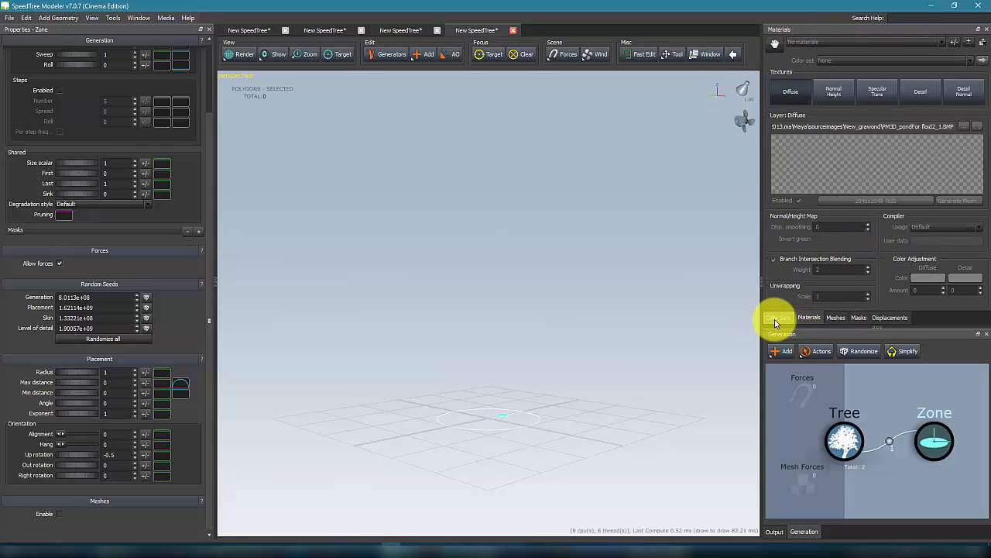
{"action": "left_click", "coordinate": [777, 319]}
{"action": "left_click", "coordinate": [809, 318]}
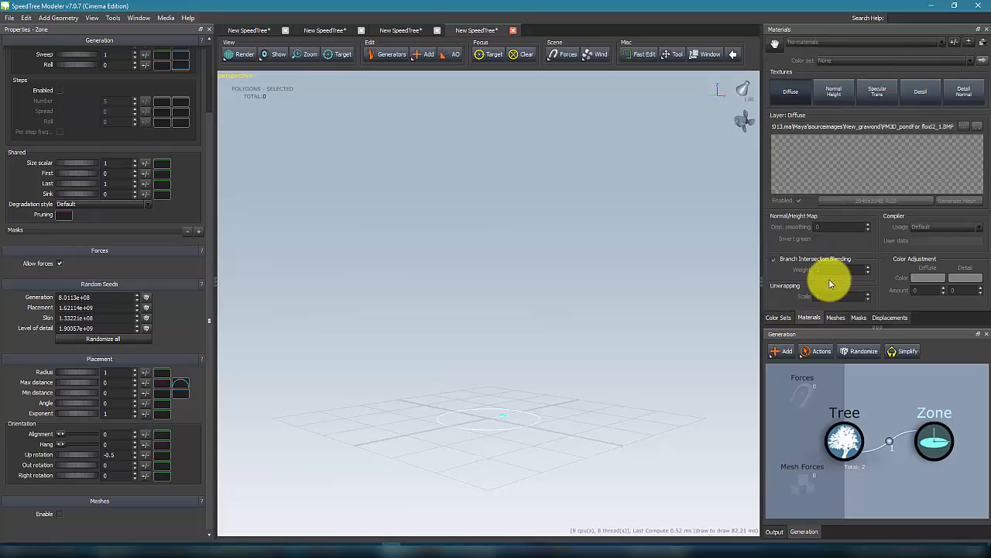
{"action": "left_click", "coordinate": [836, 322]}
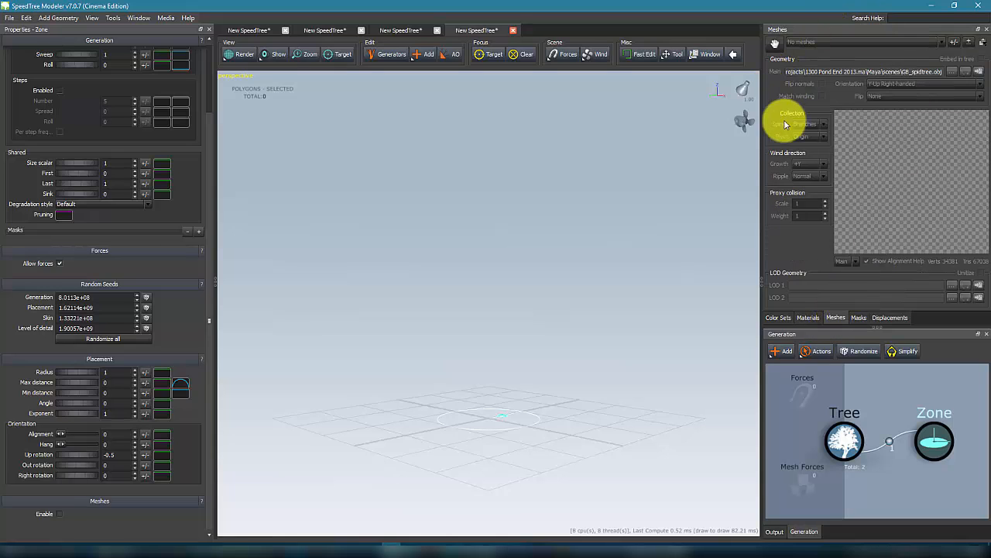
{"action": "left_click", "coordinate": [970, 44]}
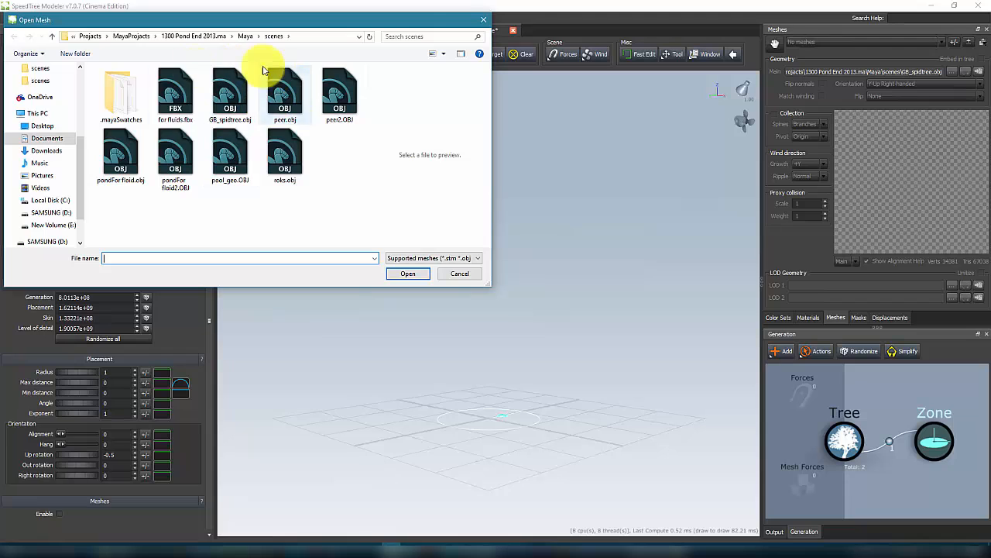
{"action": "left_click", "coordinate": [231, 91]}
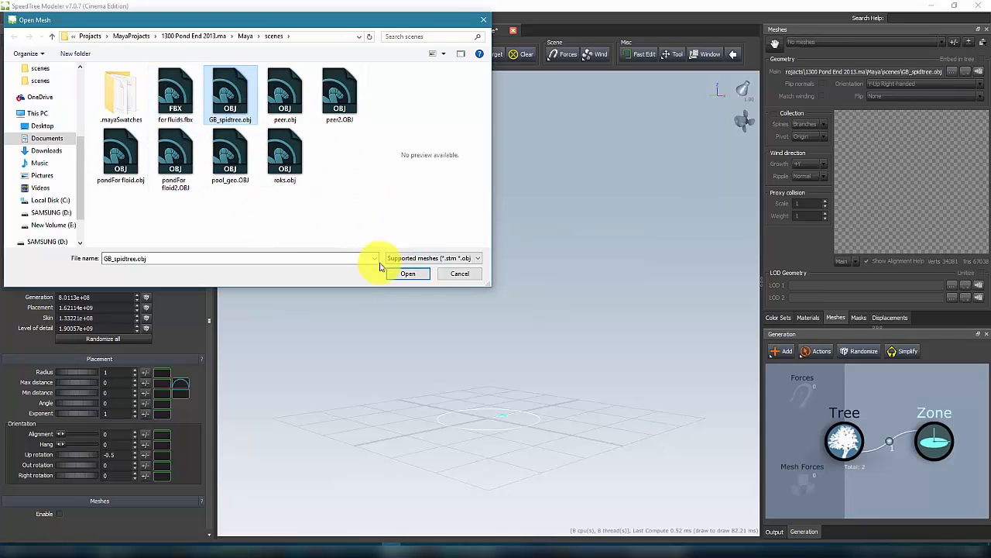
{"action": "left_click", "coordinate": [411, 276]}
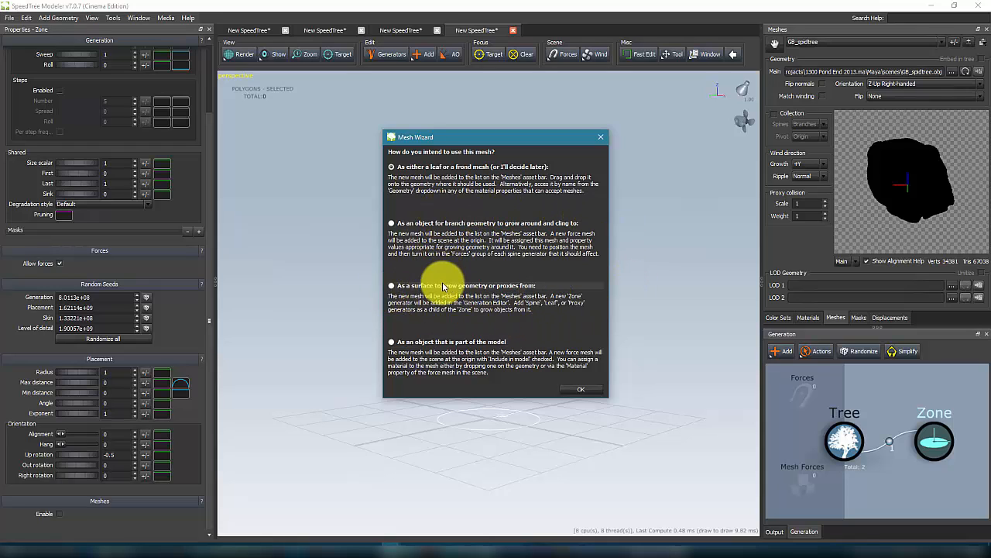
Step: Set the mesh to be used as a surface to grow geometry from, and delete the original empty Zone generator
{"action": "left_click", "coordinate": [394, 285]}
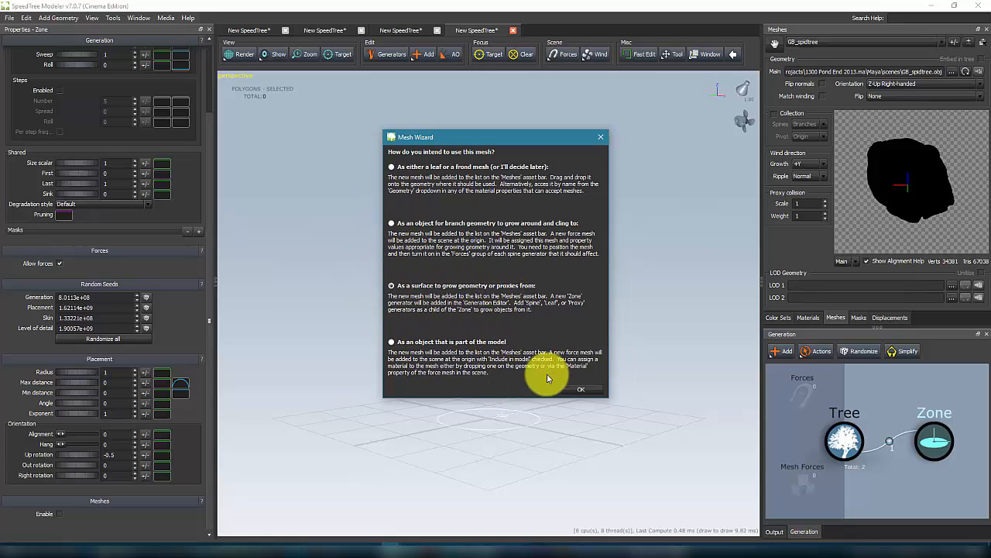
{"action": "left_click", "coordinate": [580, 389]}
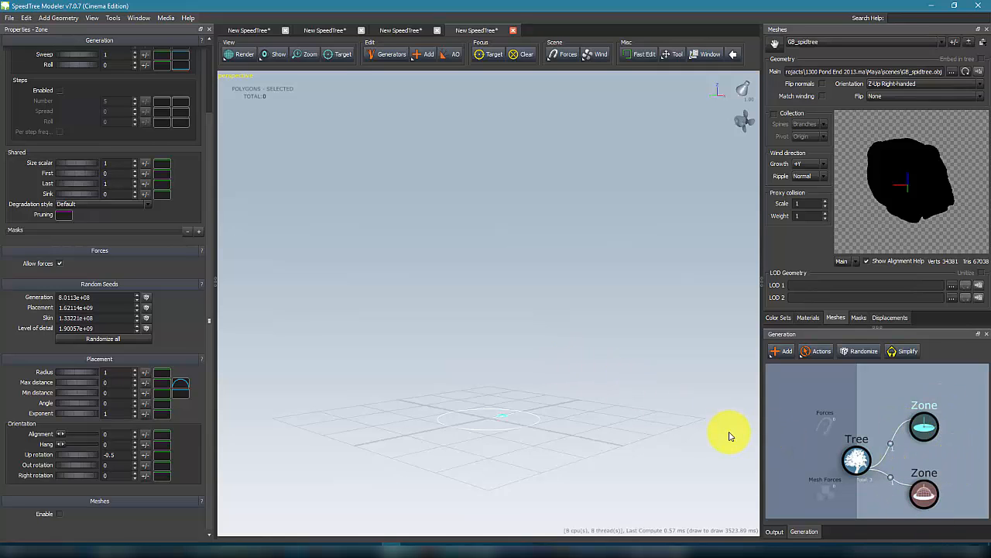
{"action": "key", "text": "Delete"}
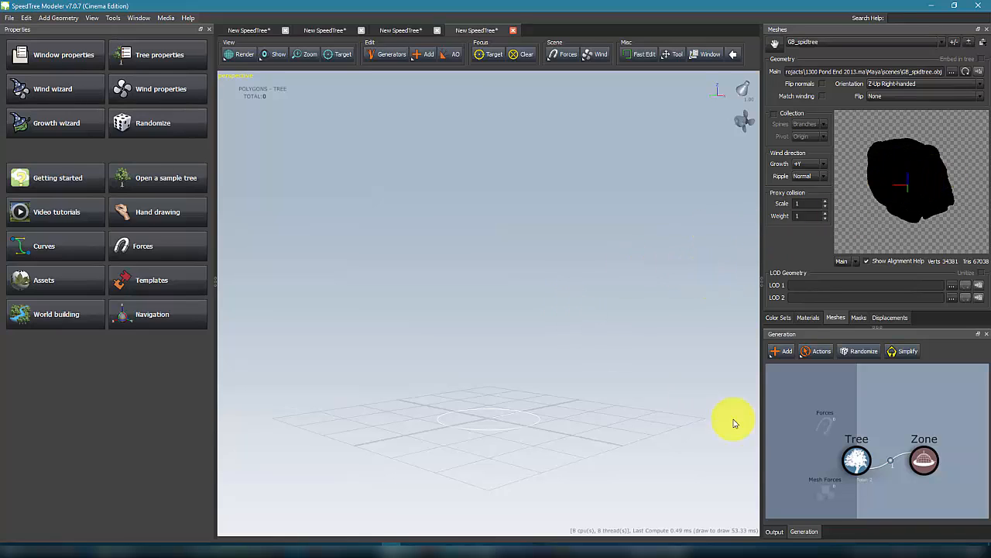
Step: Assign GB_spidtree as the remaining Zone generator's mesh geometry
{"action": "left_click", "coordinate": [923, 463]}
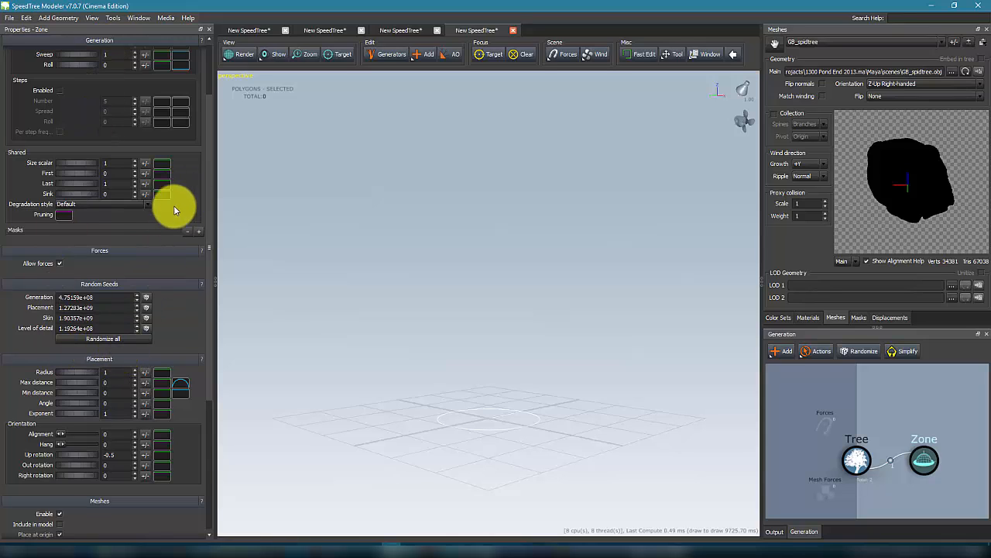
{"action": "scroll", "coordinate": [166, 333], "scroll_direction": "down", "scroll_amount": 5}
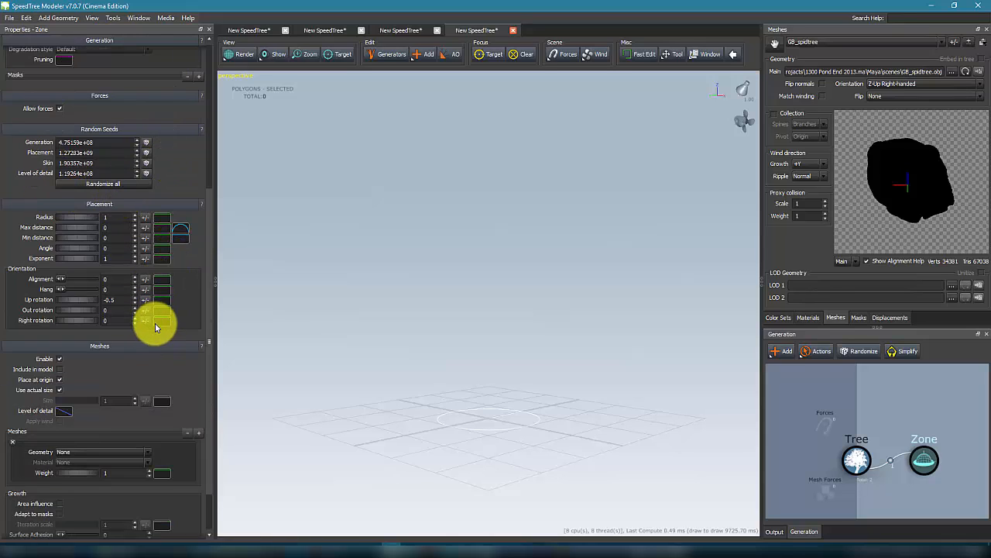
{"action": "scroll", "coordinate": [159, 364], "scroll_direction": "down", "scroll_amount": 2}
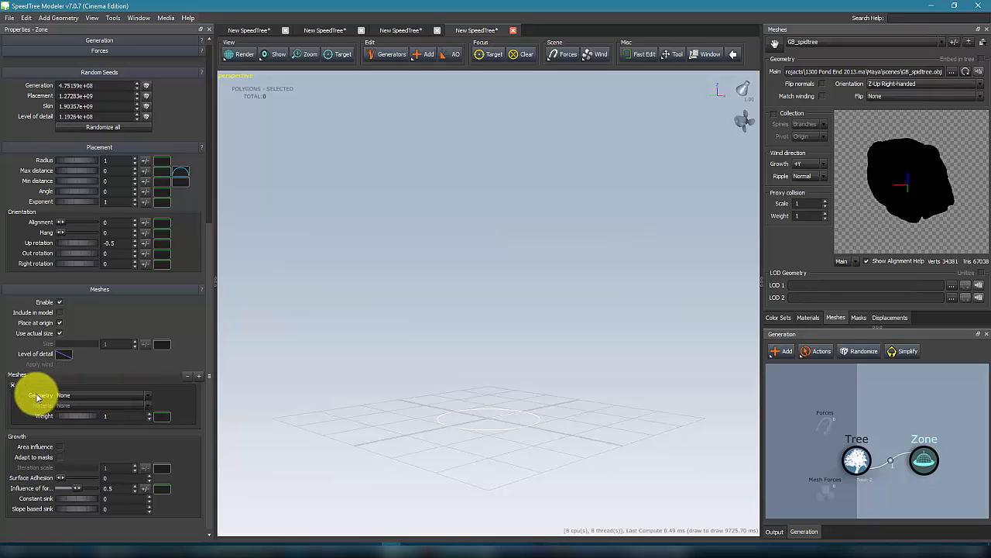
{"action": "left_click", "coordinate": [77, 397]}
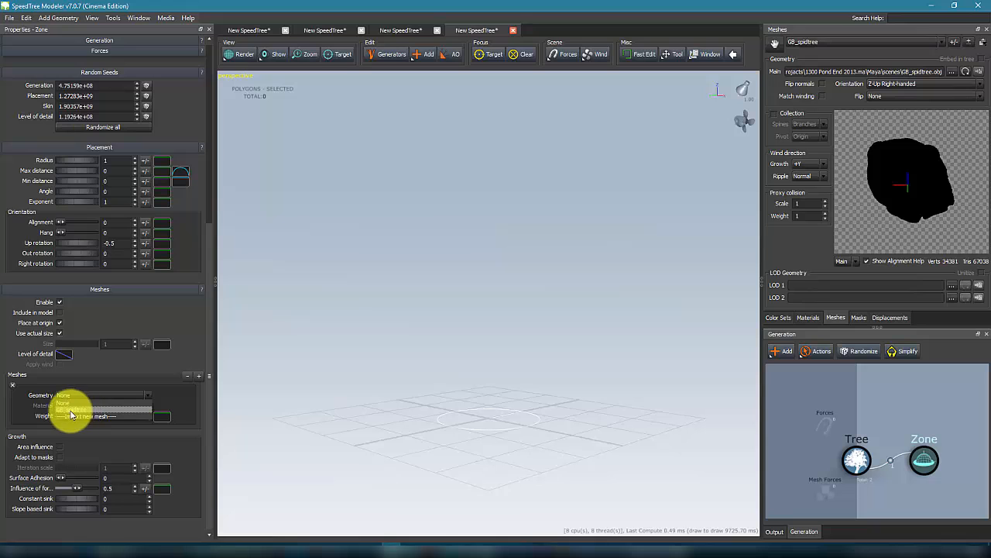
{"action": "left_click", "coordinate": [71, 409]}
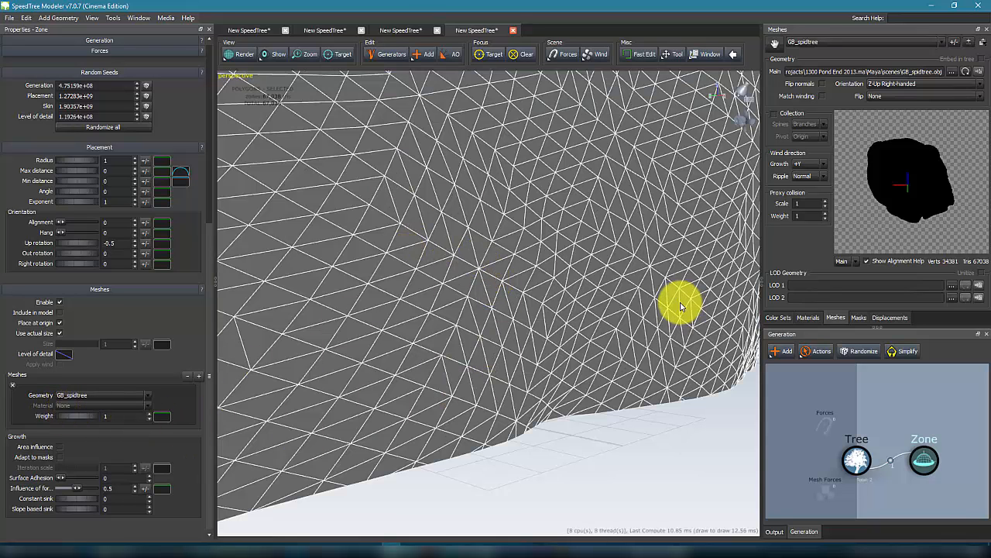
Step: Set the GB_spidtree mesh orientation to Y-Up Right-handed
{"action": "scroll", "coordinate": [539, 313], "scroll_direction": "up", "scroll_amount": 3}
{"action": "scroll", "coordinate": [540, 314], "scroll_direction": "down", "scroll_amount": 8}
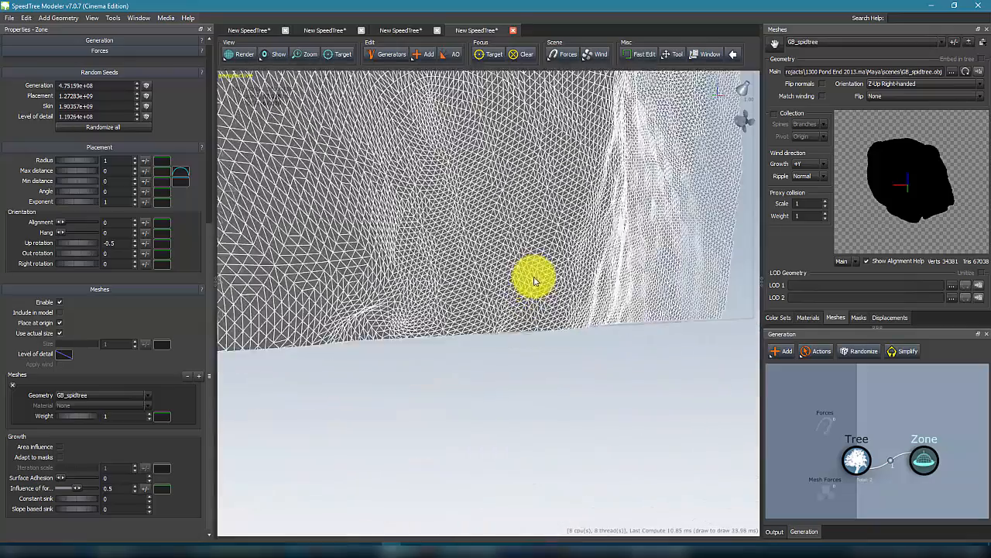
{"action": "scroll", "coordinate": [534, 280], "scroll_direction": "up", "scroll_amount": 5}
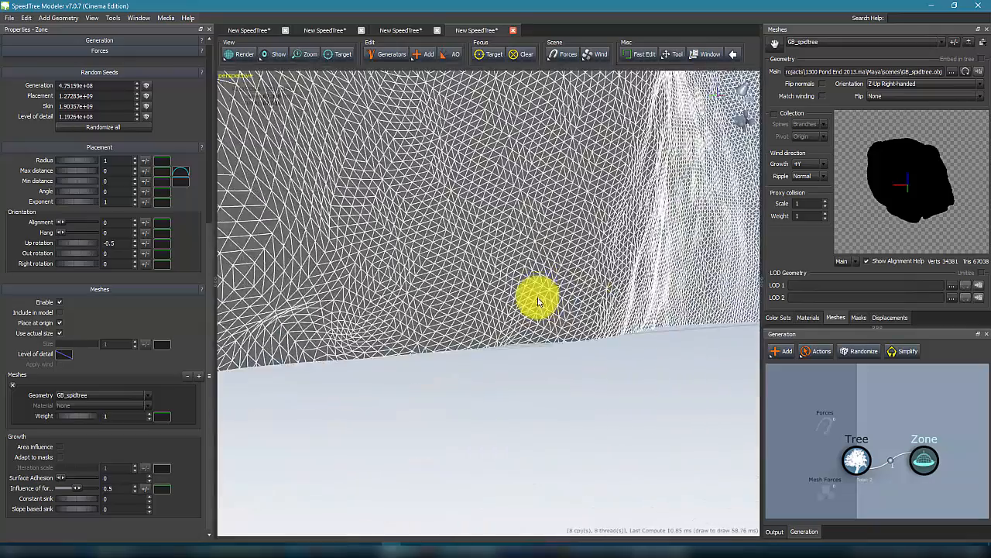
{"action": "scroll", "coordinate": [543, 283], "scroll_direction": "down", "scroll_amount": 3}
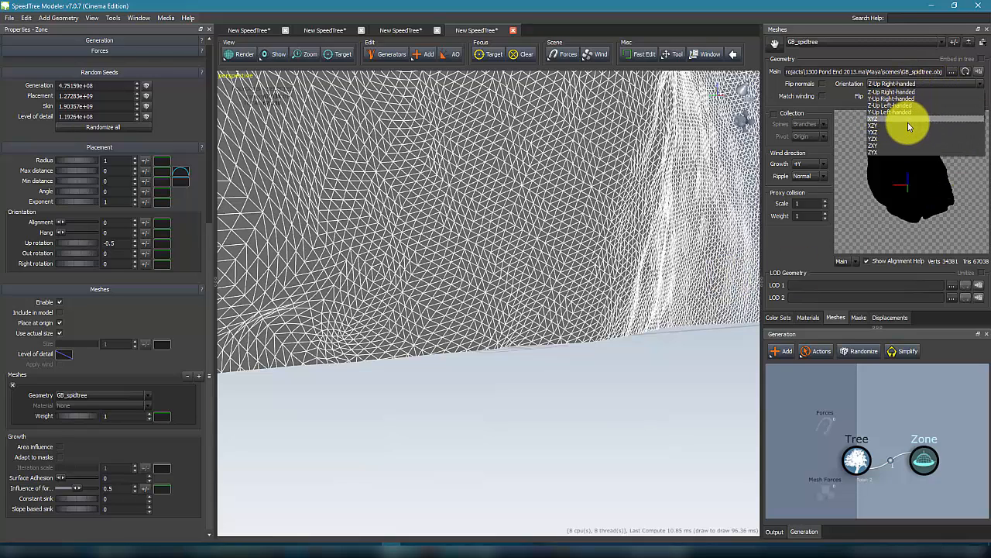
{"action": "left_click", "coordinate": [903, 99]}
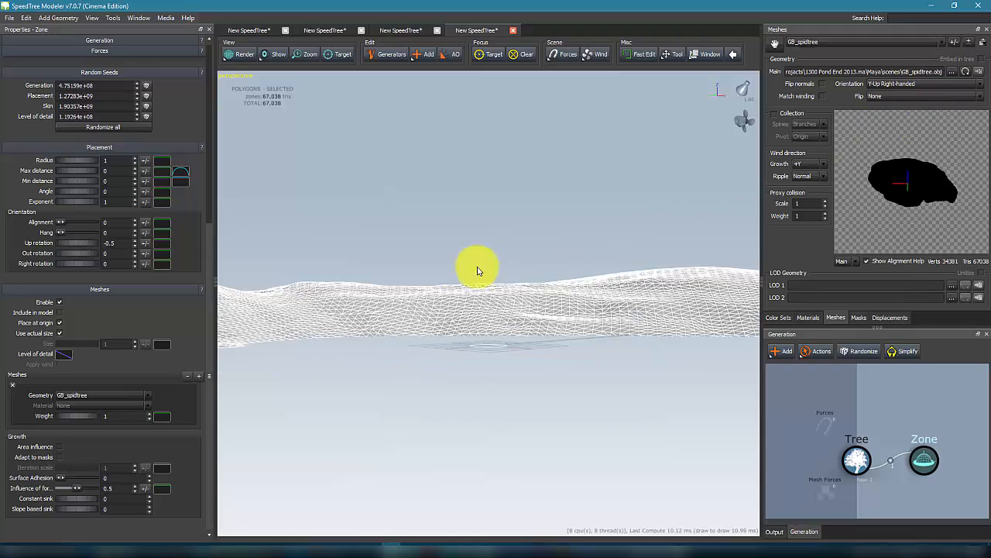
Step: Create a material from PM3D_pondFor floid2_1.BMP and apply it to the terrain mesh
{"action": "left_click_drag", "start_coordinate": [477, 195], "coordinate": [852, 225]}
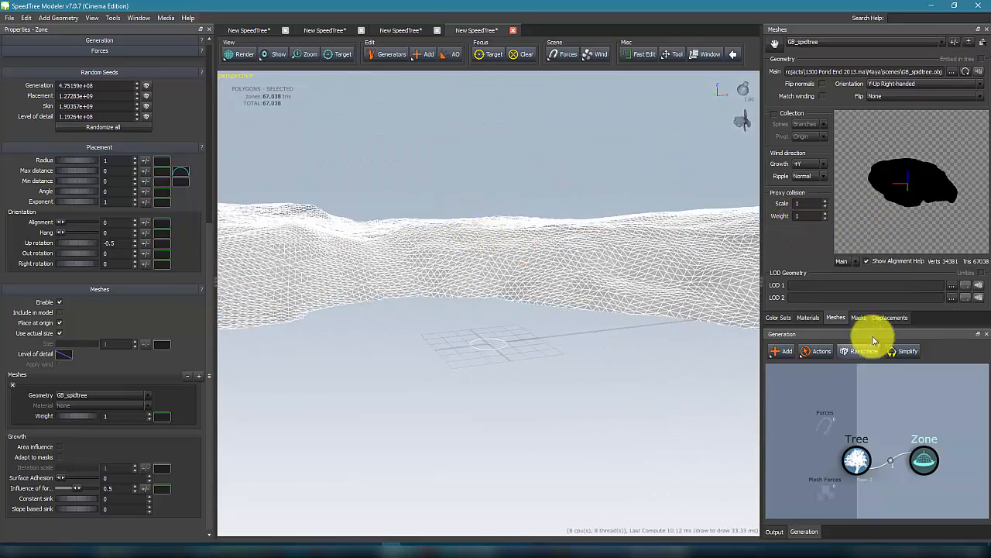
{"action": "left_click", "coordinate": [809, 317]}
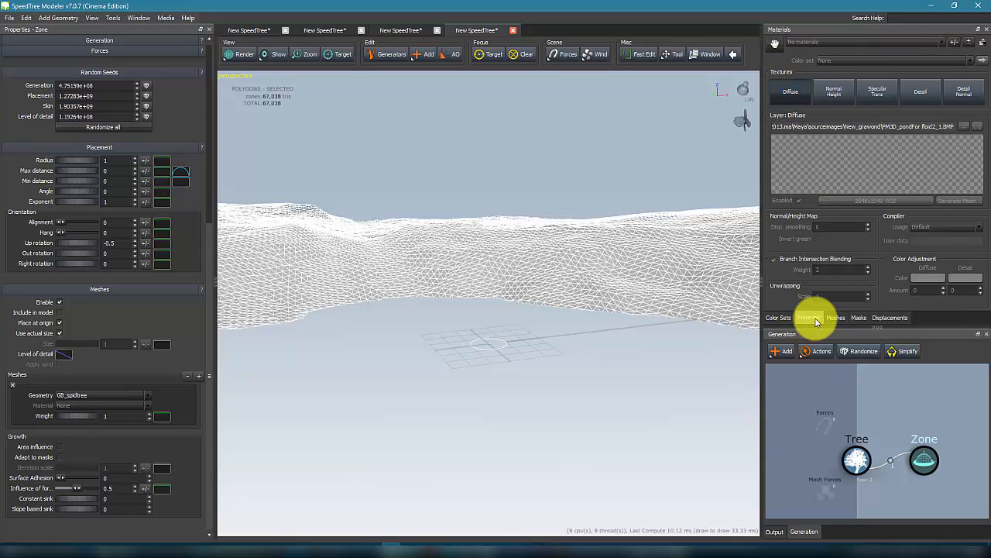
{"action": "left_click", "coordinate": [969, 43]}
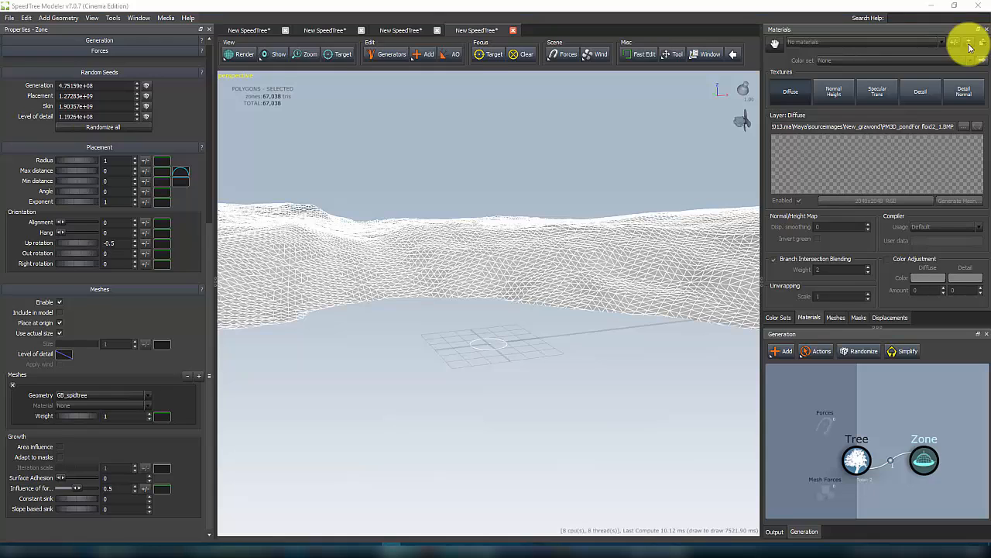
{"action": "left_click", "coordinate": [285, 108]}
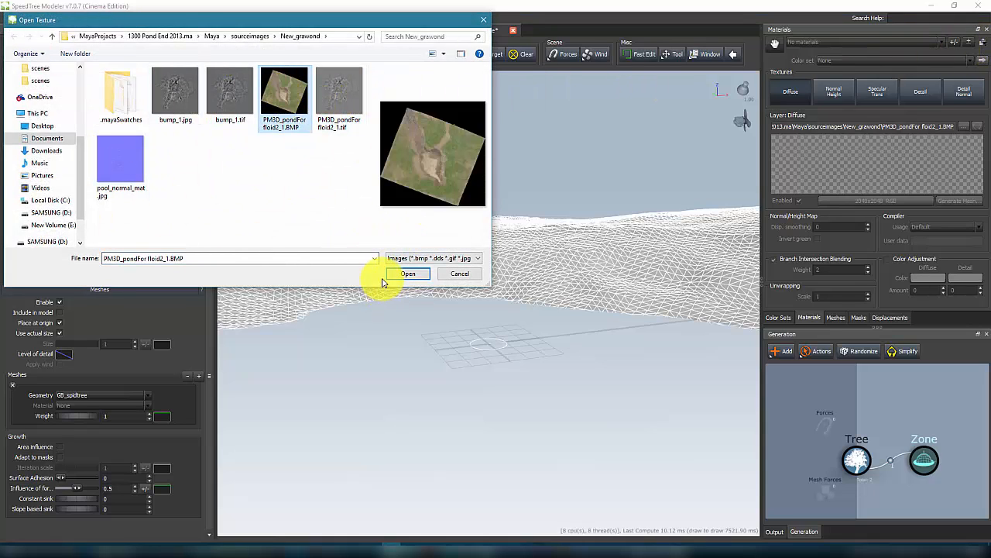
{"action": "left_click", "coordinate": [409, 275]}
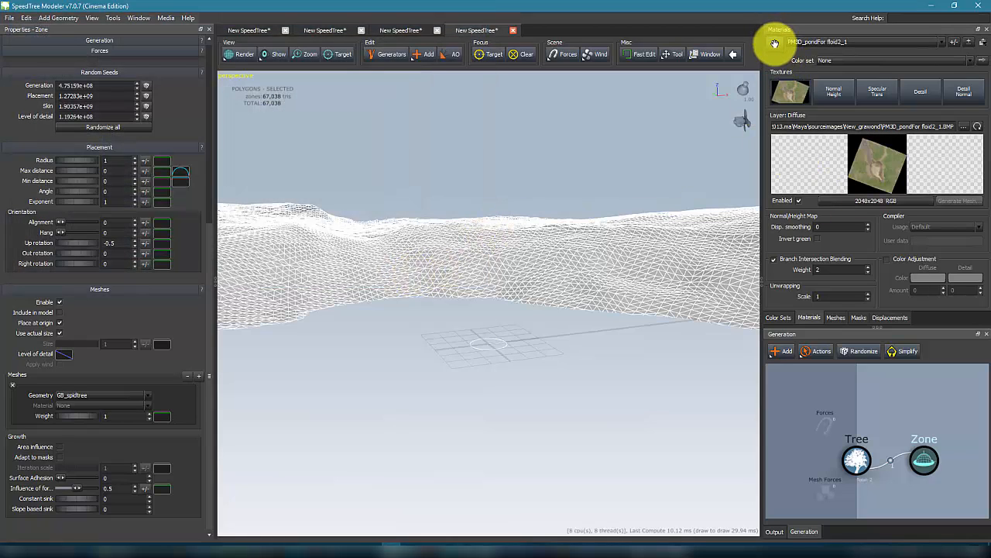
{"action": "left_click_drag", "start_coordinate": [774, 43], "coordinate": [516, 249]}
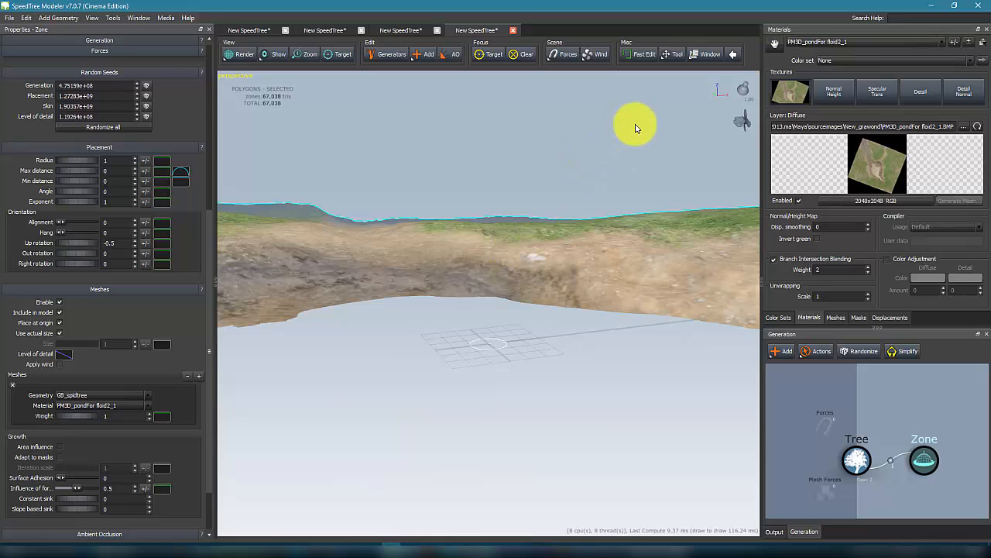
{"action": "left_click_drag", "start_coordinate": [488, 138], "coordinate": [505, 151]}
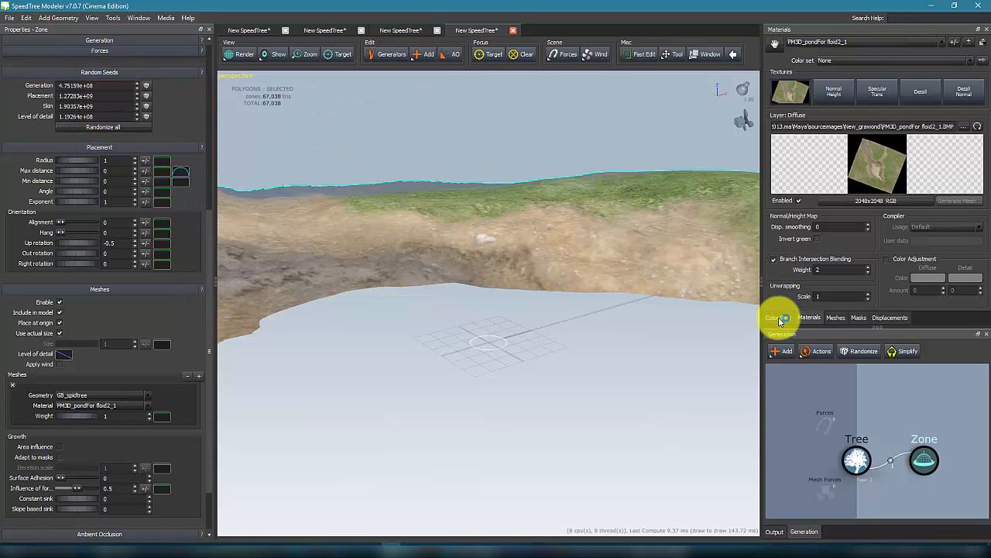
Step: Add a Standard trunk generator under the Zone
{"action": "left_click", "coordinate": [784, 353]}
{"action": "mouse_move", "coordinate": [819, 358]}
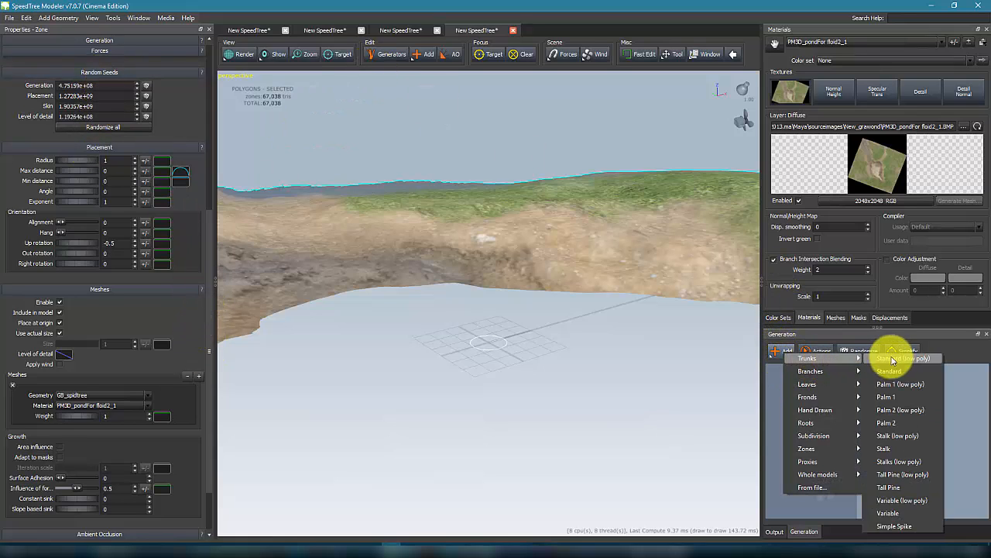
{"action": "left_click", "coordinate": [893, 375]}
{"action": "left_click_drag", "start_coordinate": [441, 126], "coordinate": [436, 163]}
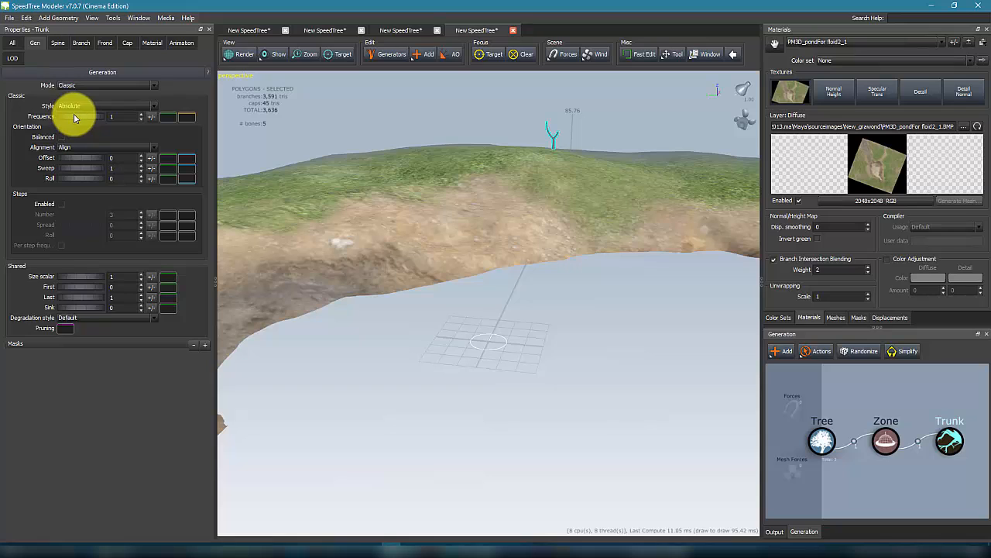
Step: Set the trunk frequency to 151, the size scalar to 3.04 and First to 0.08
{"action": "left_click_drag", "start_coordinate": [75, 118], "coordinate": [114, 114]}
{"action": "left_click_drag", "start_coordinate": [247, 110], "coordinate": [978, 124]}
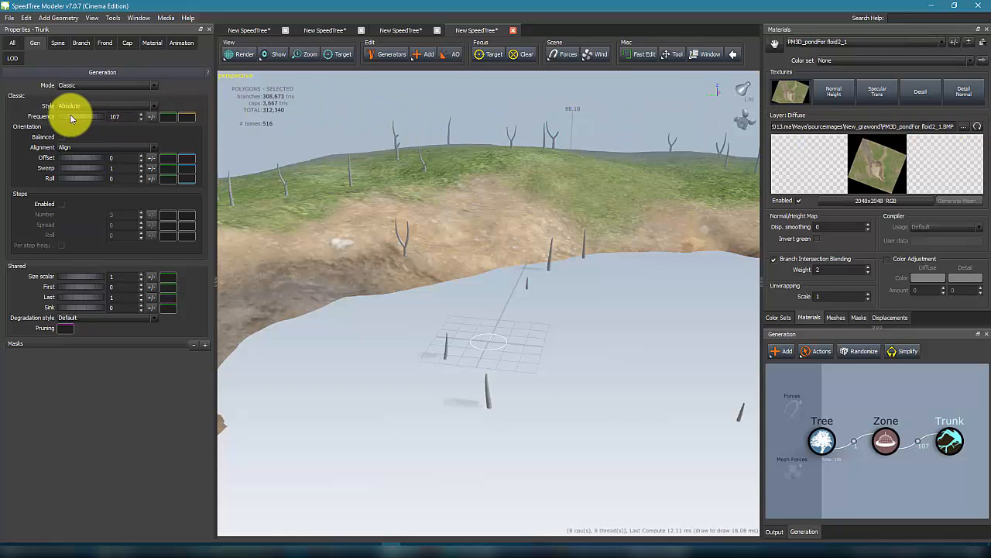
{"action": "left_click_drag", "start_coordinate": [70, 119], "coordinate": [453, 122]}
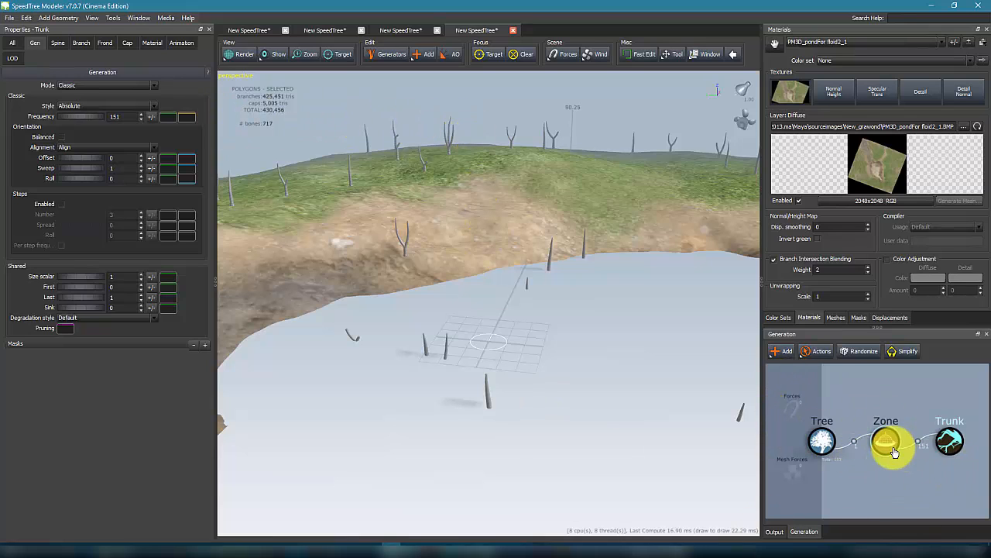
{"action": "mouse_move", "coordinate": [659, 112]}
{"action": "left_mouse_down"}
{"action": "mouse_move", "coordinate": [546, 115]}
{"action": "mouse_move", "coordinate": [504, 104]}
{"action": "mouse_move", "coordinate": [675, 102]}
{"action": "left_mouse_up"}
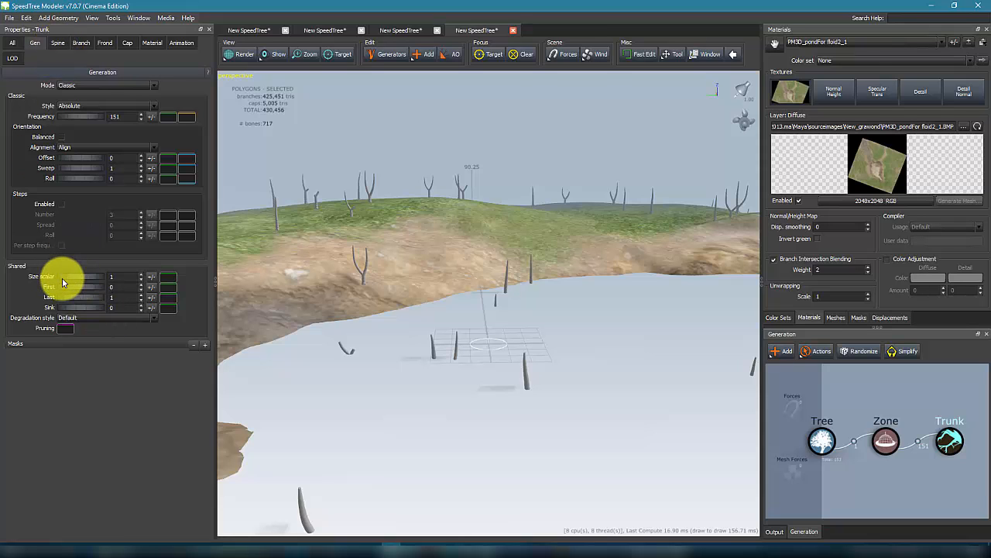
{"action": "left_click_drag", "start_coordinate": [64, 281], "coordinate": [170, 277]}
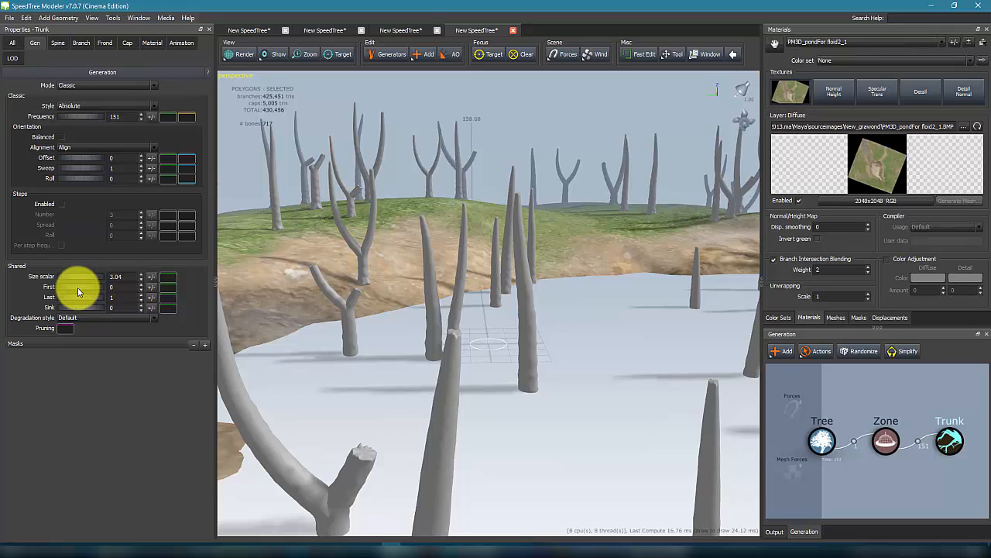
{"action": "left_click_drag", "start_coordinate": [77, 288], "coordinate": [76, 303]}
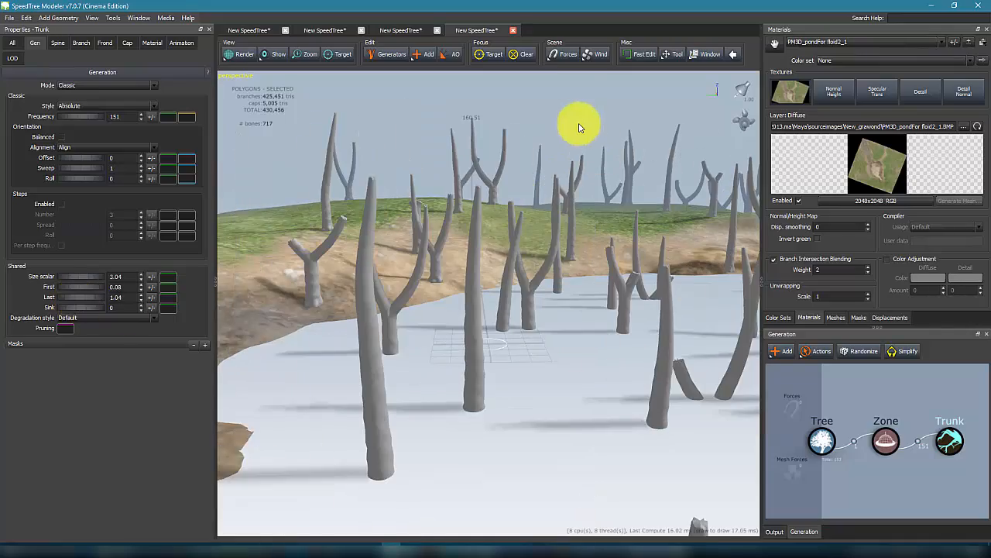
Step: Select the Zone generator and start adding a new mask to it
{"action": "left_click_drag", "start_coordinate": [580, 126], "coordinate": [469, 221]}
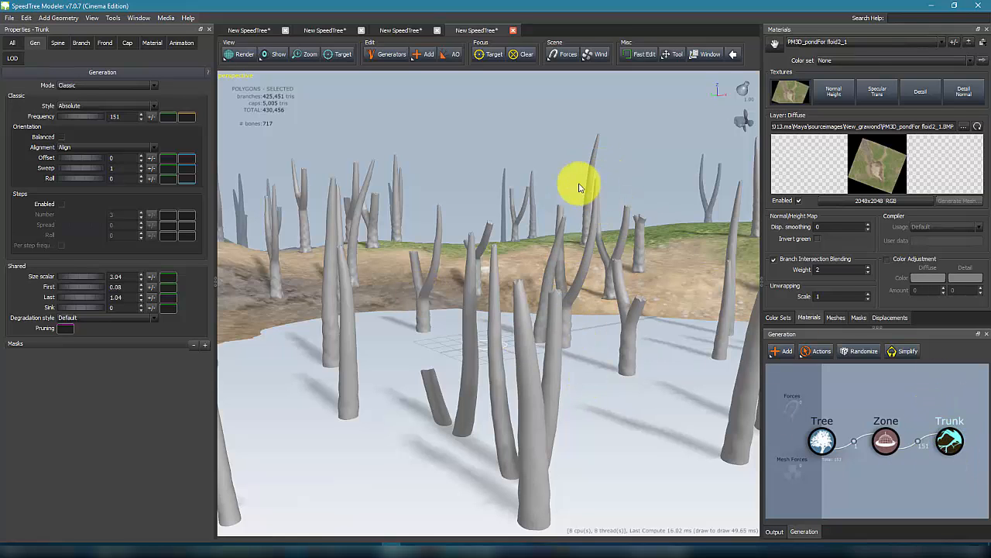
{"action": "left_click_drag", "start_coordinate": [509, 144], "coordinate": [558, 171]}
{"action": "left_click", "coordinate": [881, 438]}
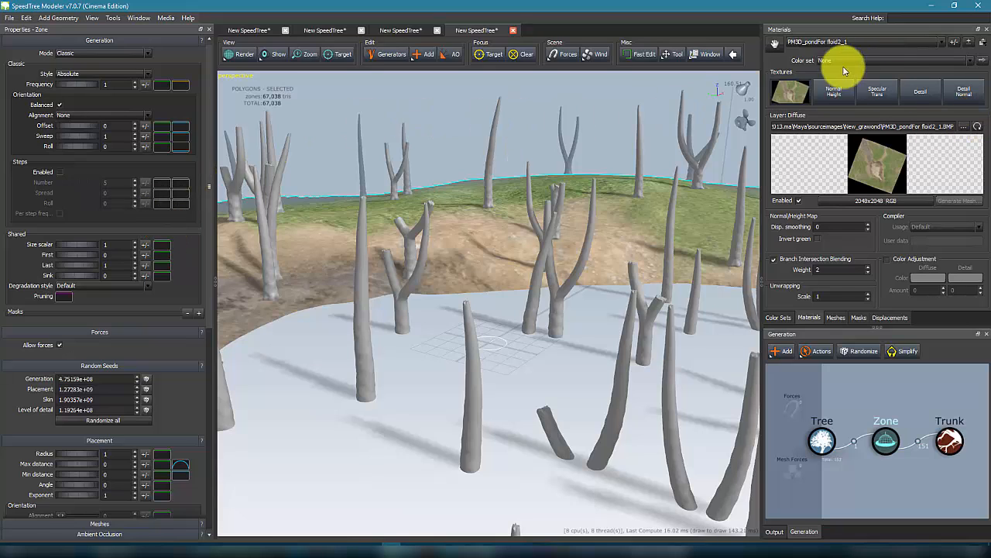
{"action": "left_click", "coordinate": [860, 319]}
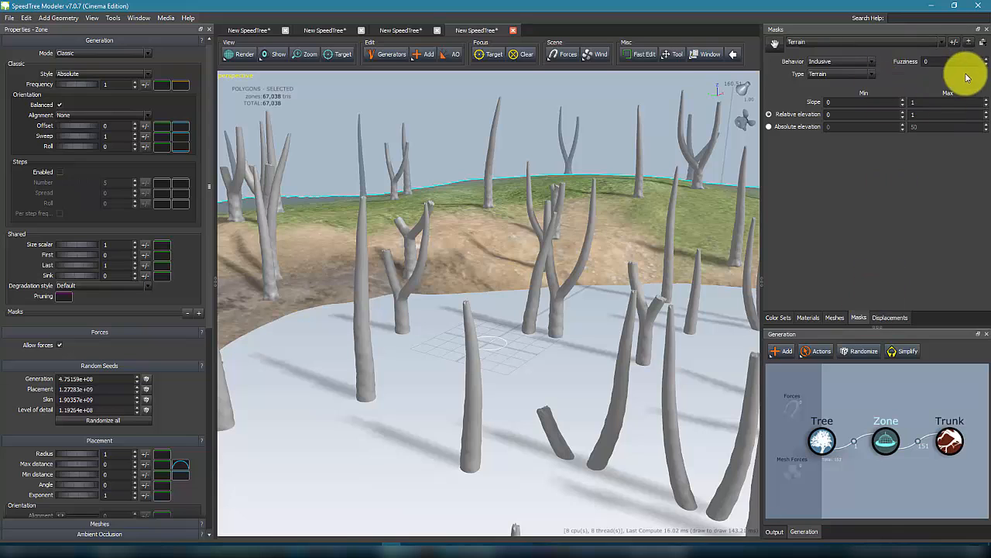
{"action": "left_click", "coordinate": [967, 44]}
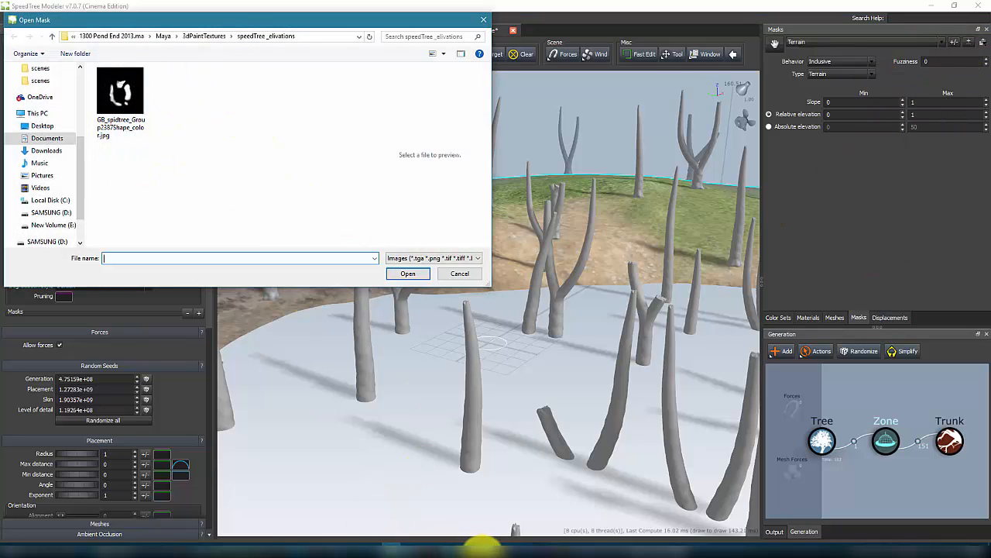
Step: Switch to Maya and examine the painted black-and-white mask texture and 3D Paint tool settings on the terrain, then return
{"action": "mouse_move", "coordinate": [481, 542]}
{"action": "left_click", "coordinate": [524, 514]}
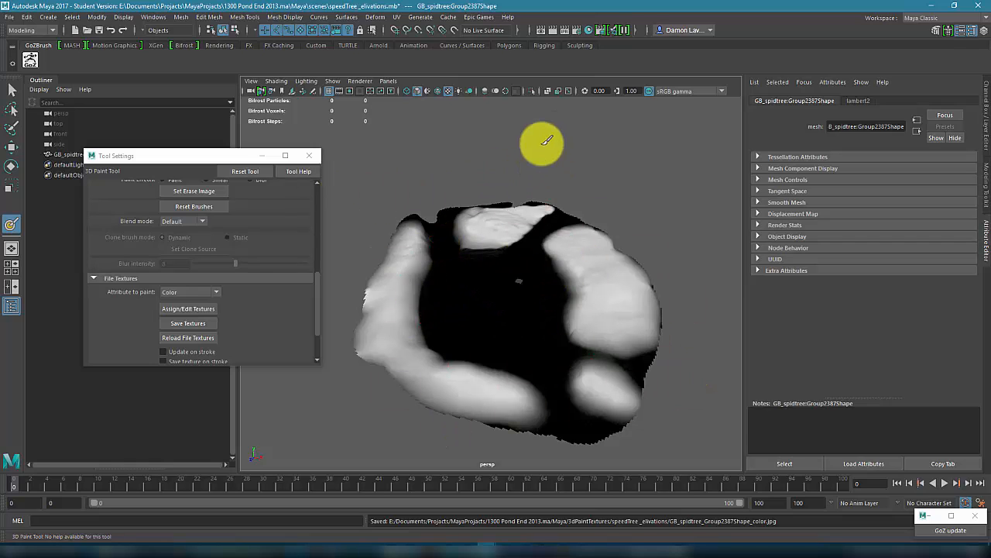
{"action": "right_click", "coordinate": [519, 251]}
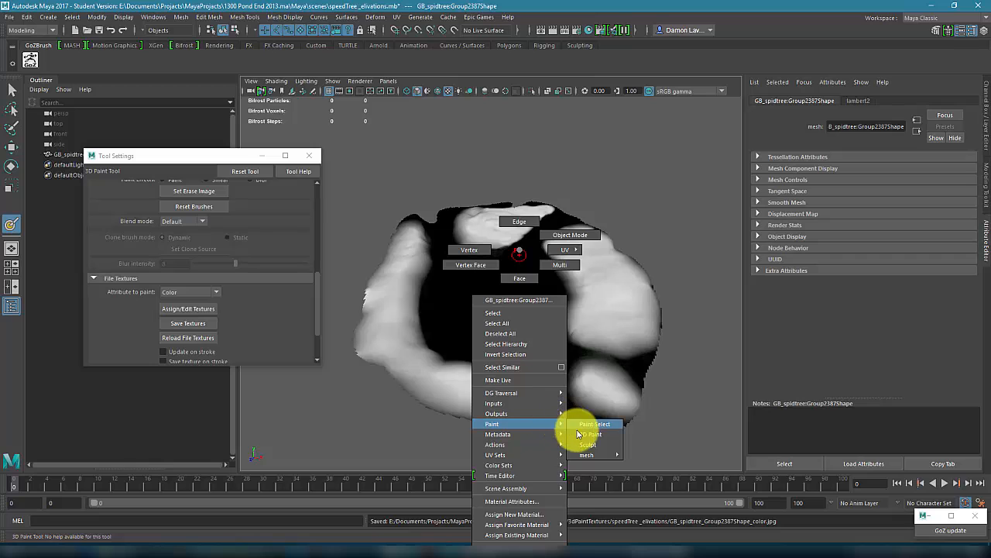
{"action": "left_click", "coordinate": [691, 426]}
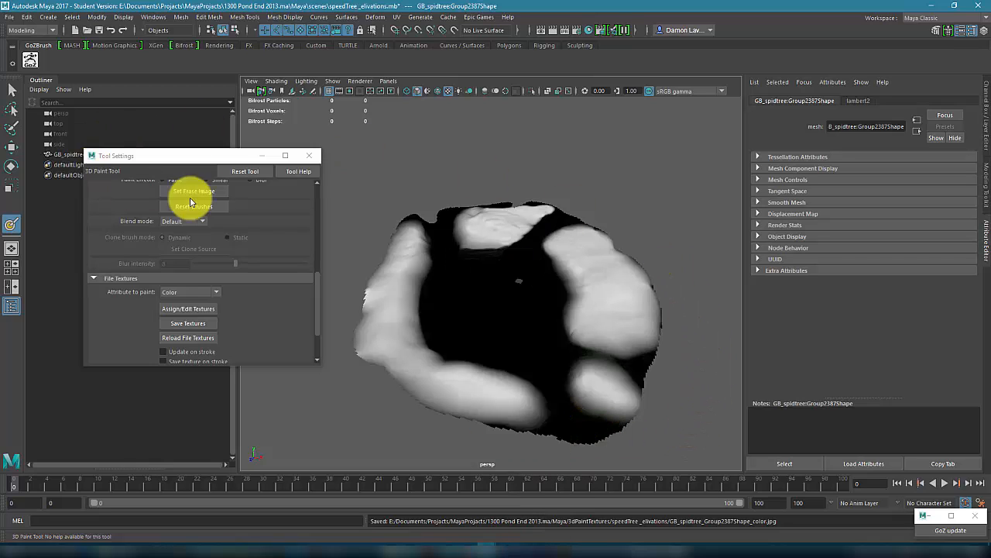
{"action": "left_click_drag", "start_coordinate": [318, 300], "coordinate": [328, 195]}
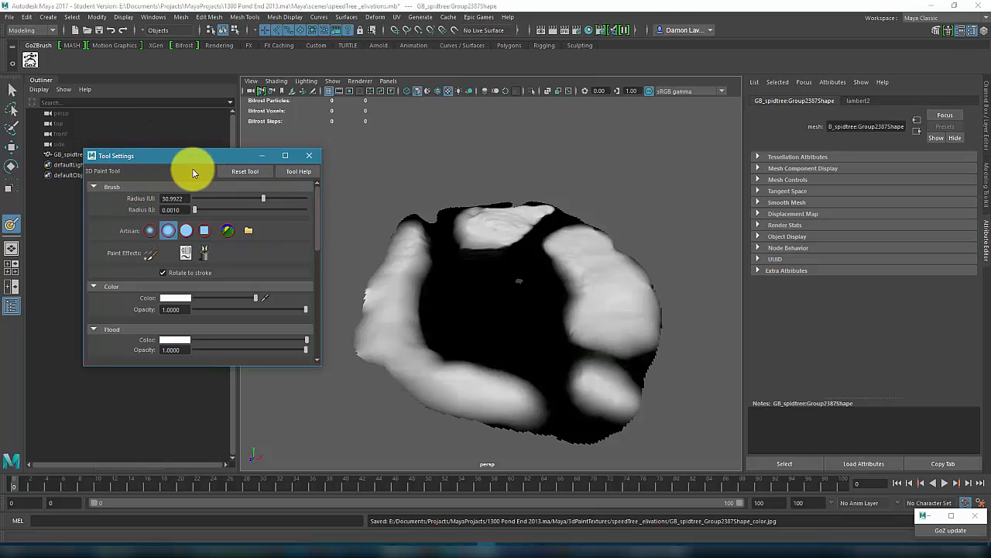
{"action": "left_click_drag", "start_coordinate": [317, 244], "coordinate": [315, 348]}
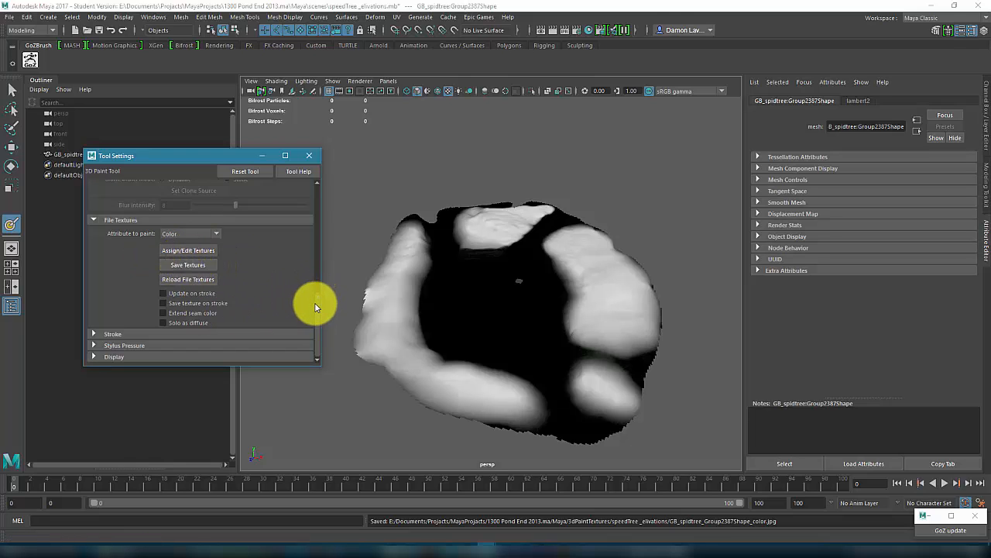
{"action": "scroll", "coordinate": [315, 308], "scroll_direction": "up", "scroll_amount": 5}
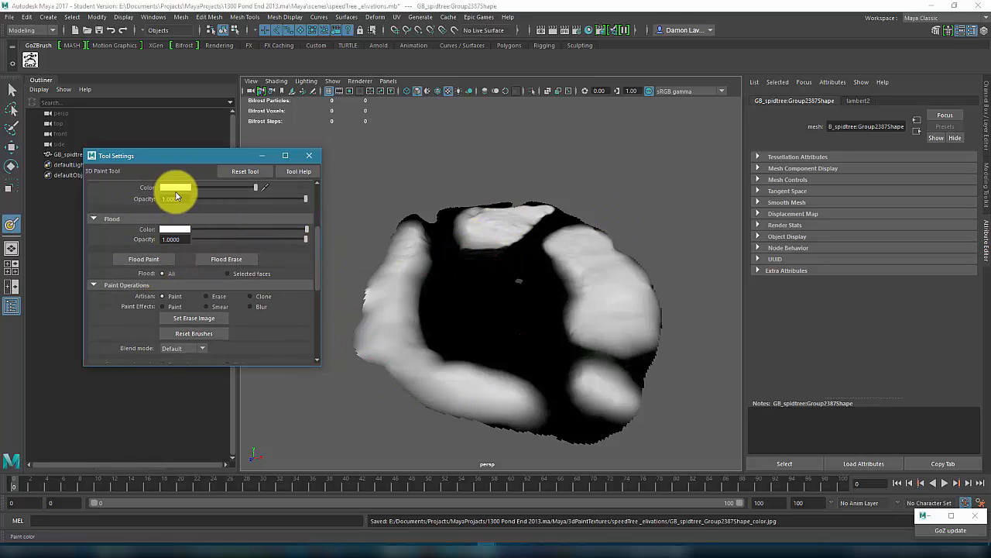
{"action": "left_click_drag", "start_coordinate": [318, 263], "coordinate": [315, 247]}
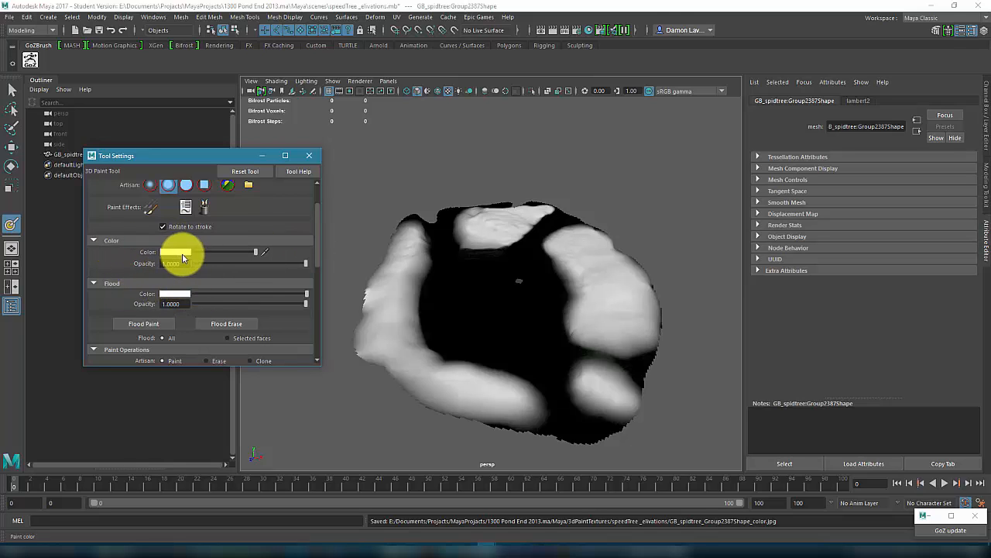
{"action": "left_click_drag", "start_coordinate": [314, 262], "coordinate": [320, 294]}
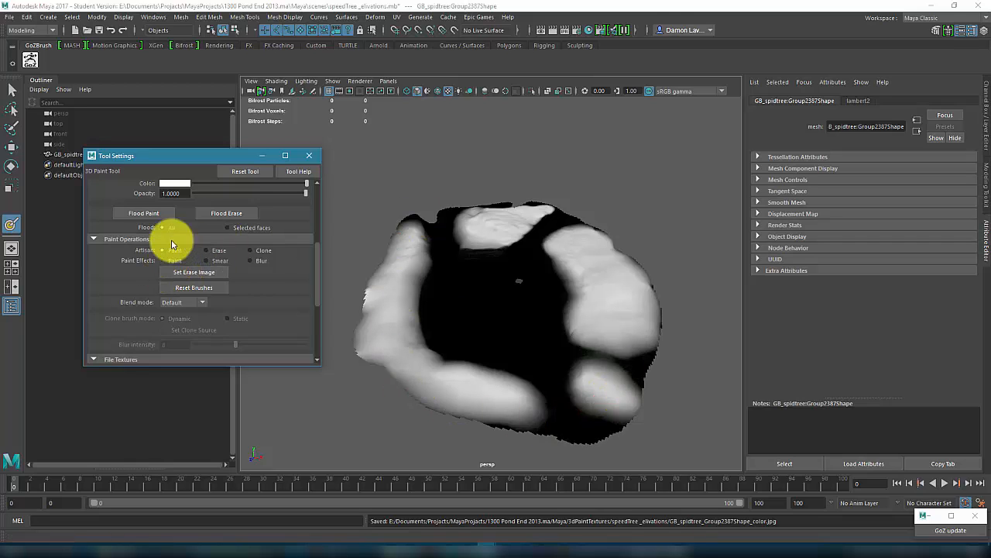
{"action": "left_click_drag", "start_coordinate": [316, 291], "coordinate": [317, 317]}
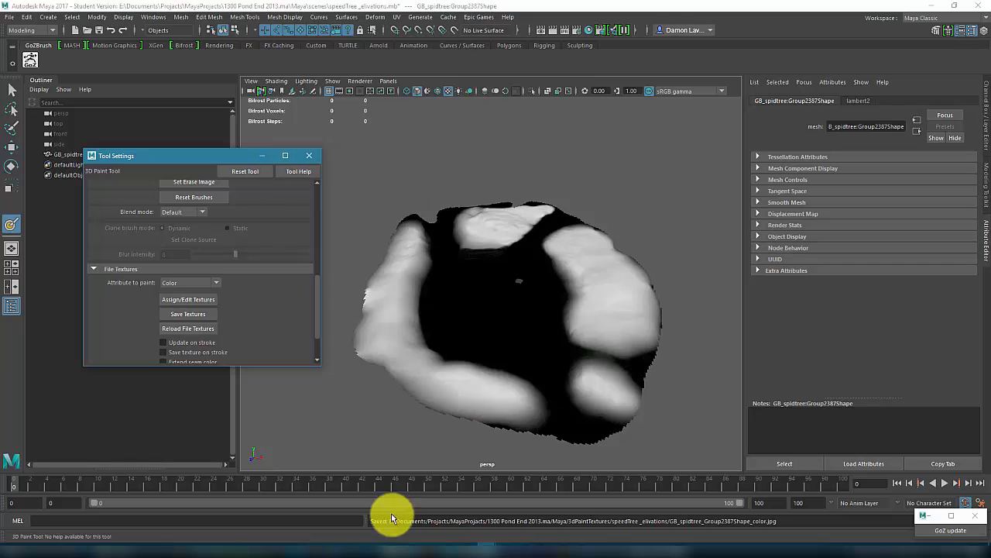
{"action": "left_click", "coordinate": [395, 546]}
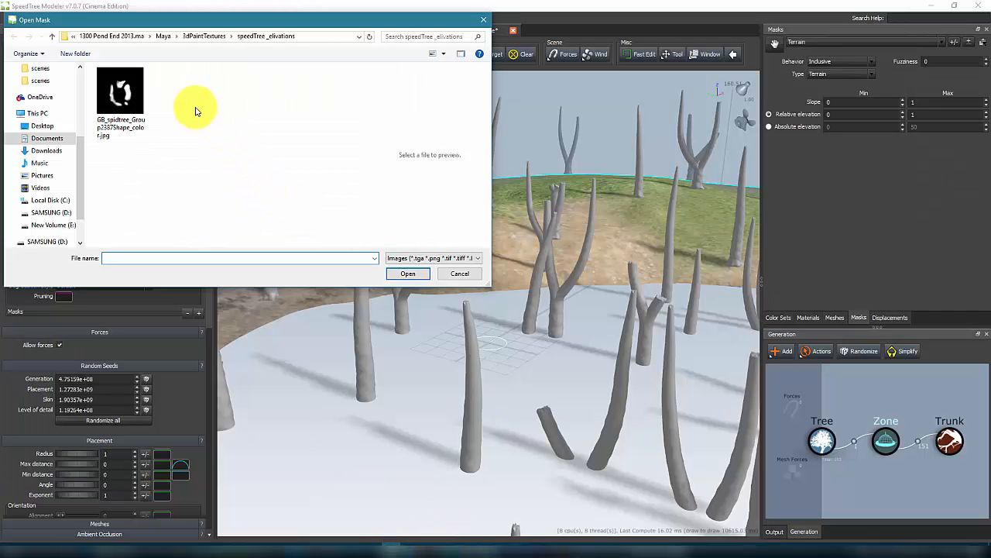
Step: Load GB_spidtree_Group2387Shape_color.jpg as the Zone's mask image
{"action": "left_click", "coordinate": [120, 100]}
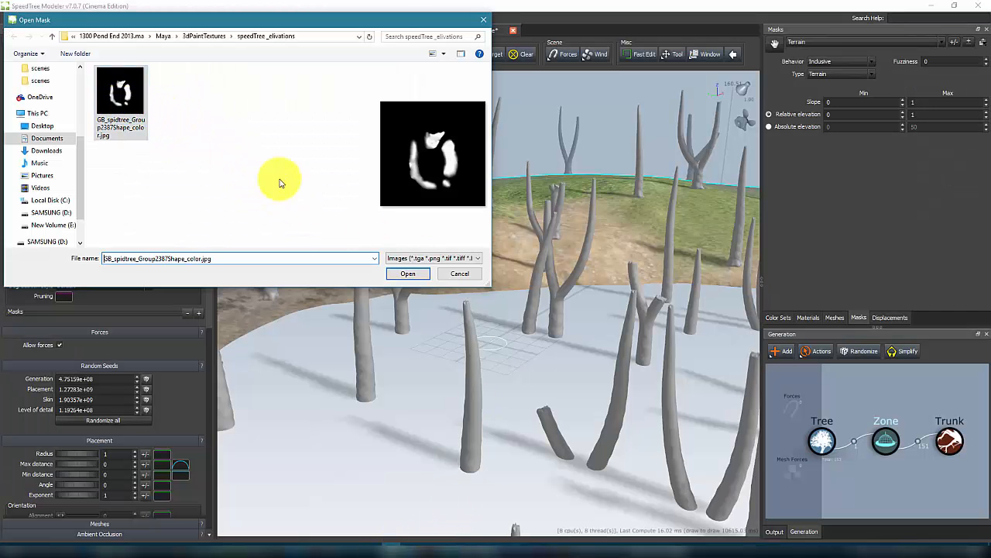
{"action": "left_click", "coordinate": [406, 273]}
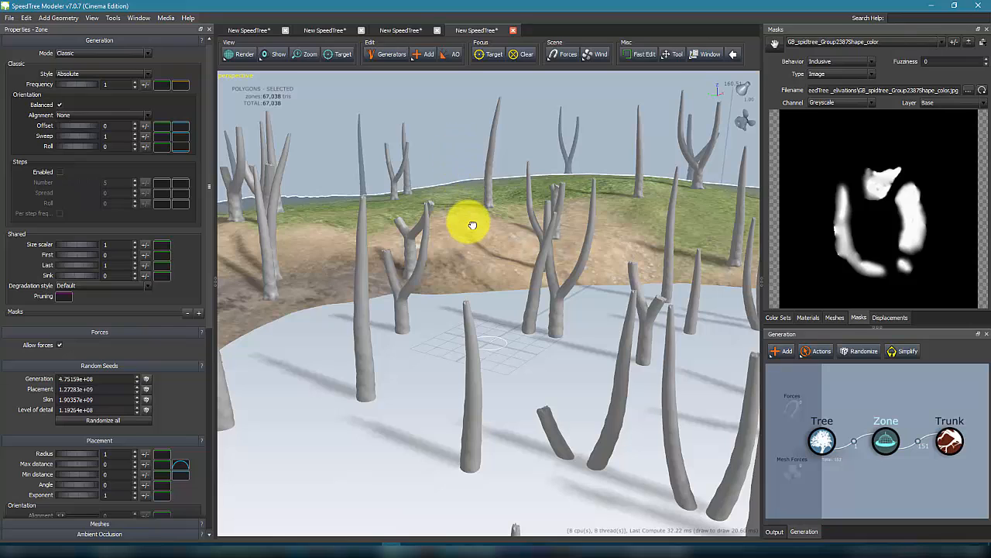
{"action": "left_click_drag", "start_coordinate": [465, 224], "coordinate": [471, 217]}
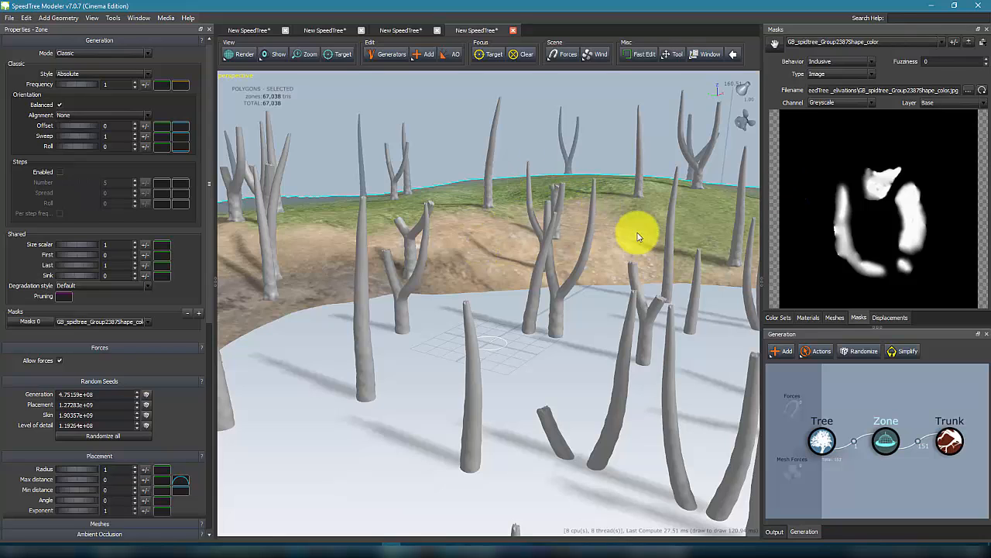
{"action": "left_click_drag", "start_coordinate": [471, 126], "coordinate": [516, 117]}
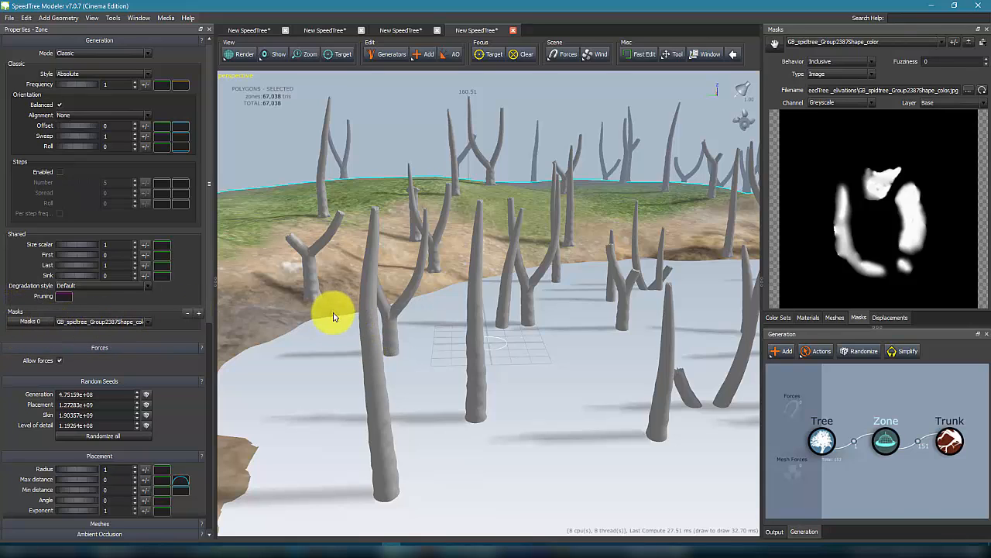
Step: Select the Trunk generator and assign the GB_spidtree_Group2387Shape_color mask to it
{"action": "left_click", "coordinate": [951, 443]}
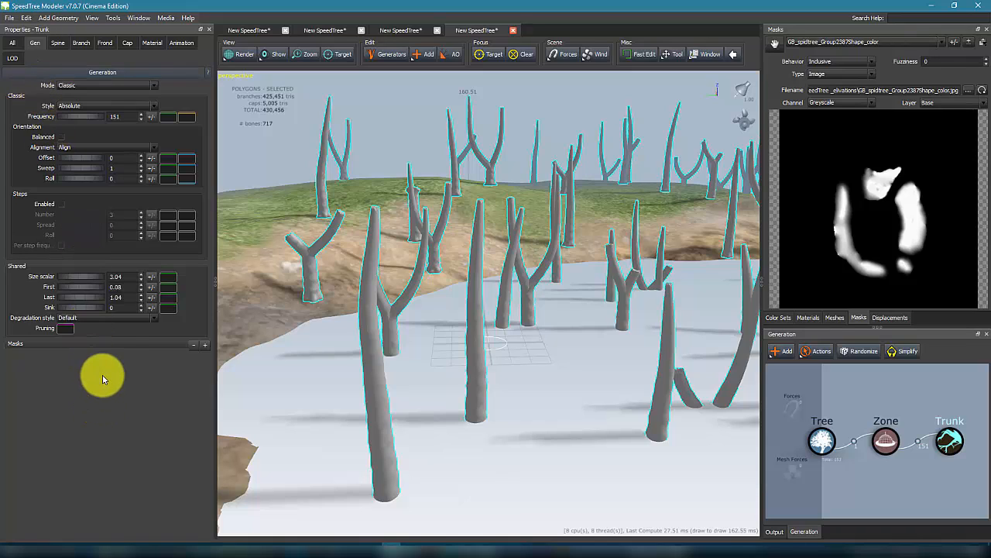
{"action": "left_click", "coordinate": [59, 43]}
{"action": "left_click", "coordinate": [14, 43]}
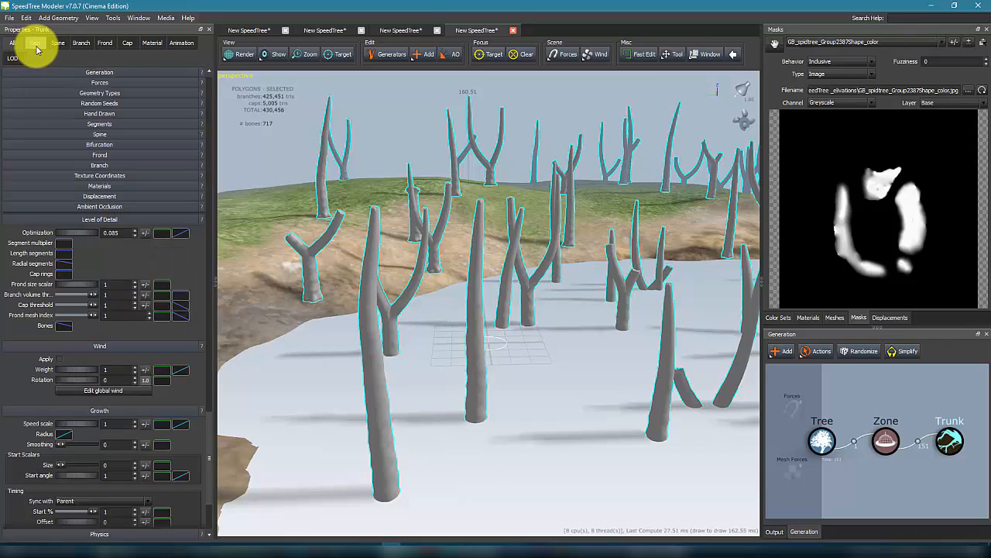
{"action": "left_click", "coordinate": [34, 43]}
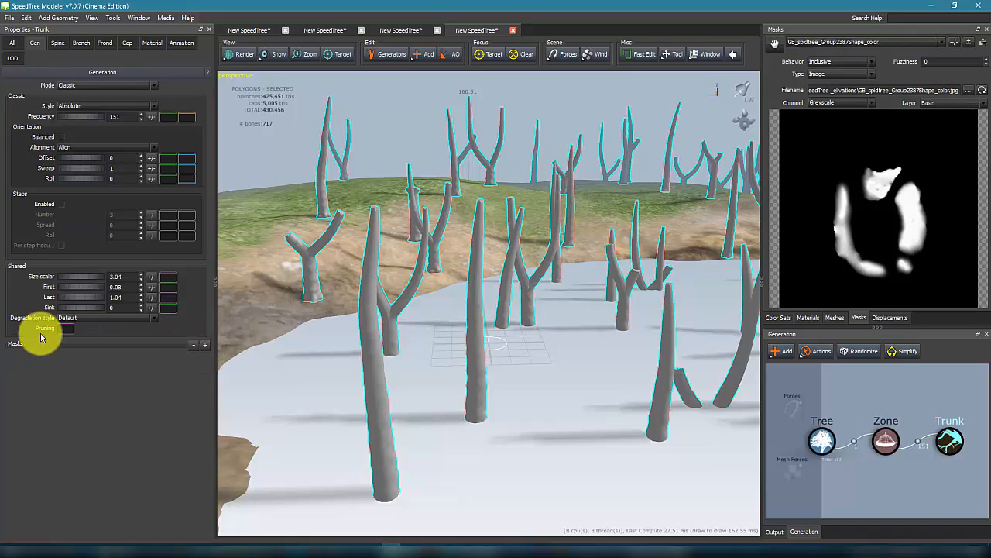
{"action": "left_click", "coordinate": [205, 343]}
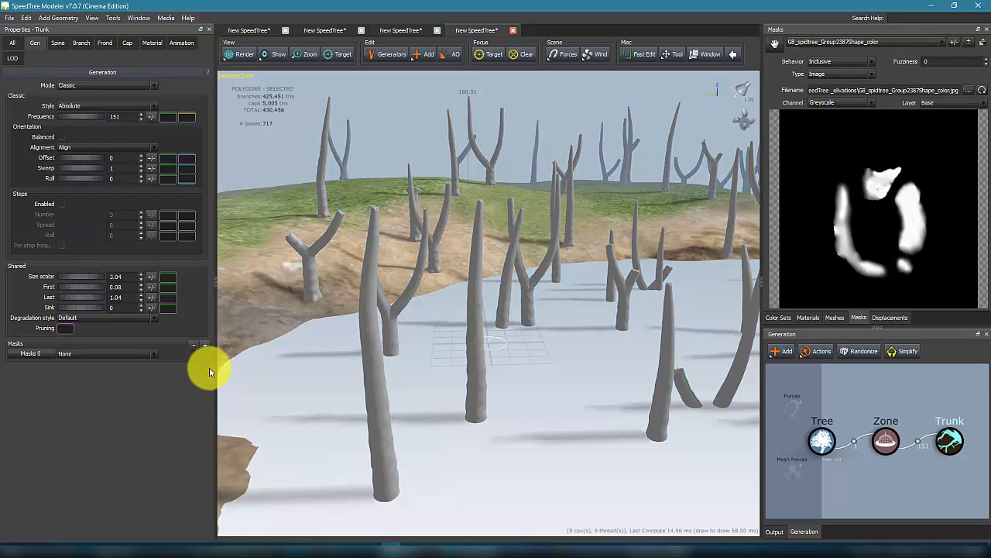
{"action": "left_click", "coordinate": [80, 353]}
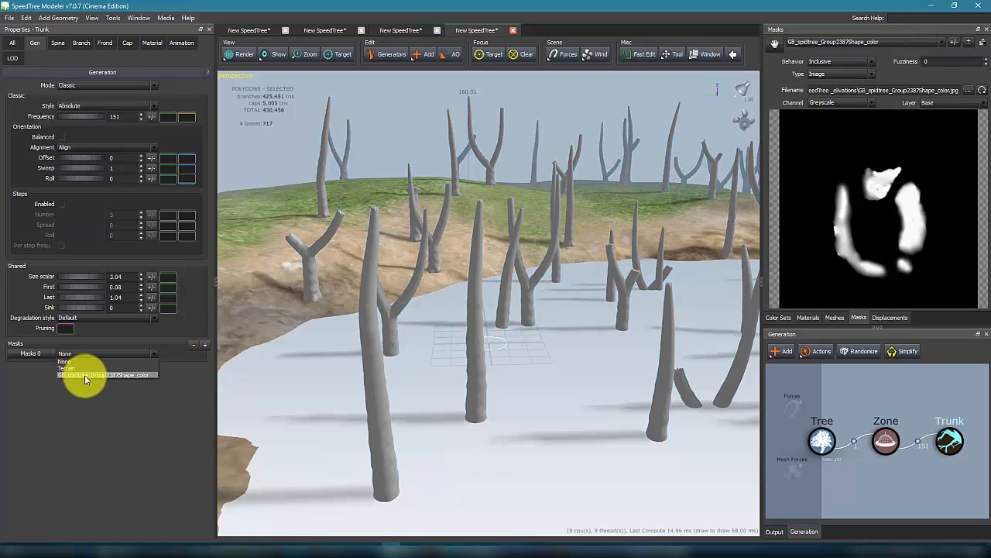
{"action": "left_click", "coordinate": [85, 375]}
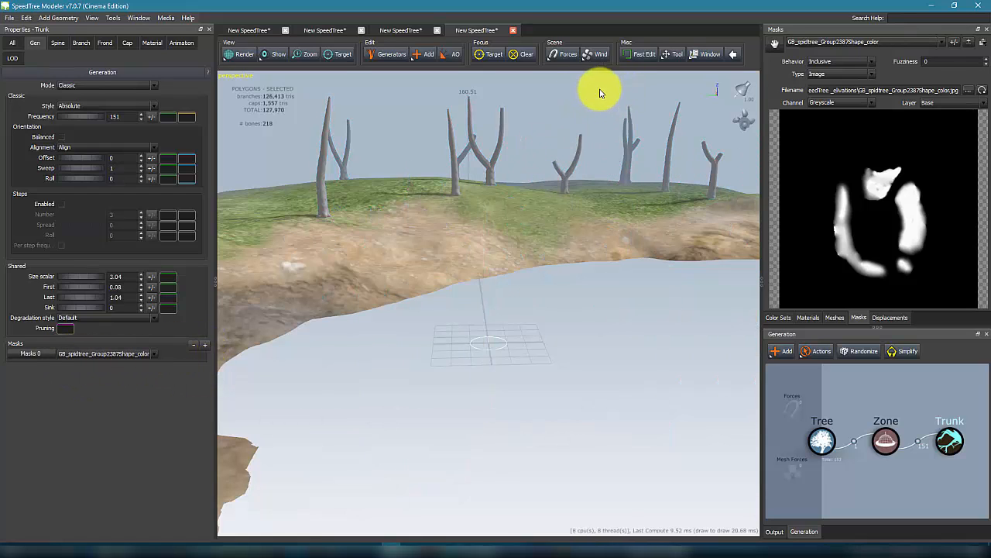
Step: Raise the trunk frequency to 183
{"action": "left_click_drag", "start_coordinate": [597, 88], "coordinate": [423, 255]}
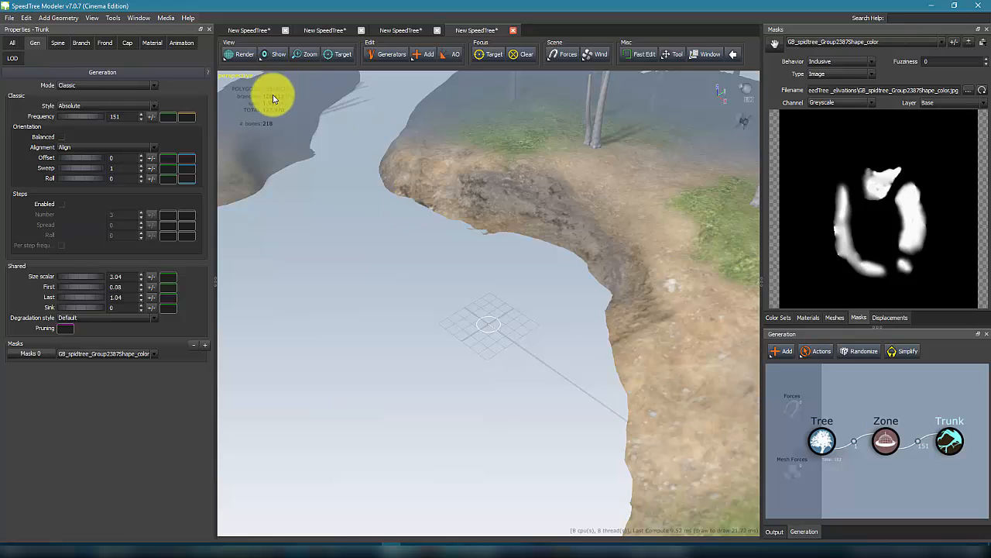
{"action": "left_click", "coordinate": [234, 53]}
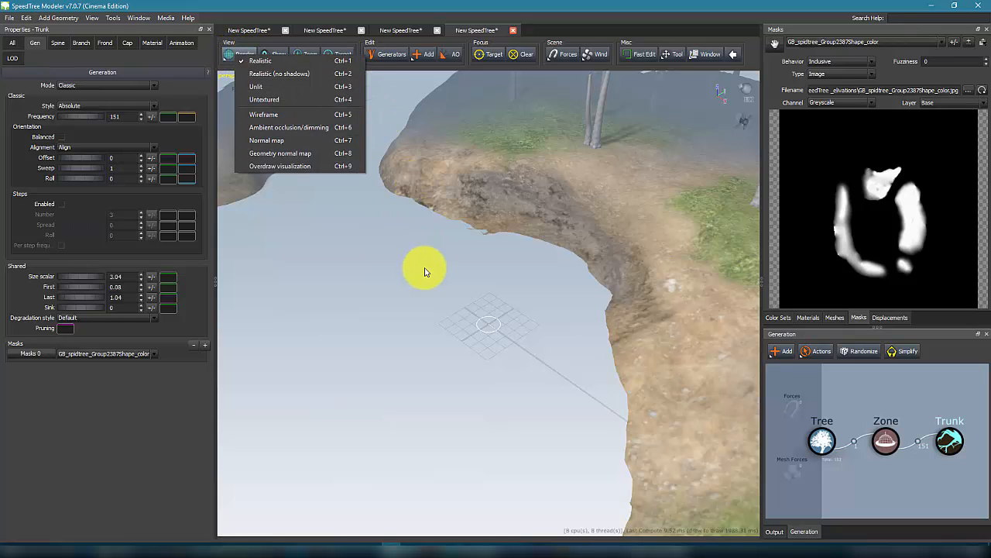
{"action": "left_click_drag", "start_coordinate": [421, 270], "coordinate": [459, 245]}
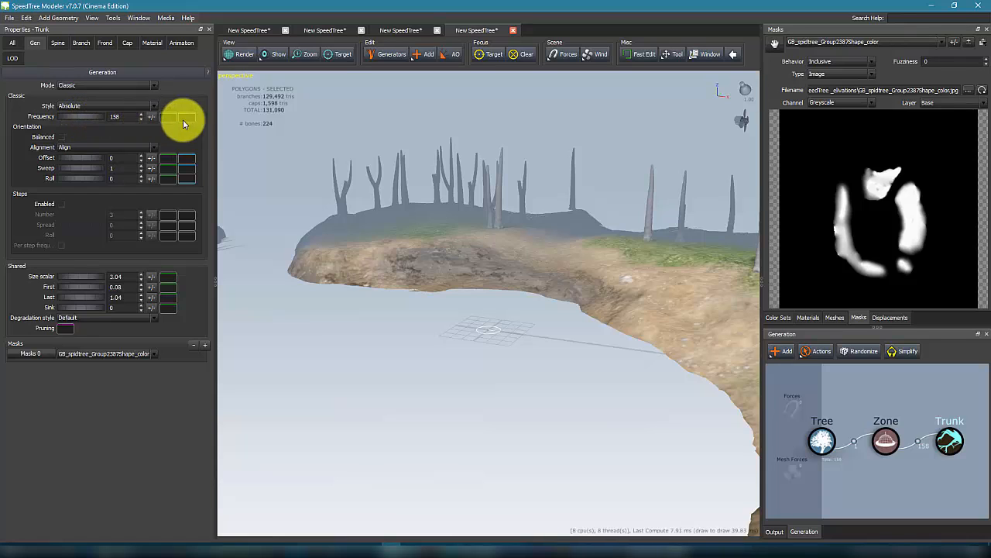
{"action": "left_click_drag", "start_coordinate": [184, 125], "coordinate": [348, 148]}
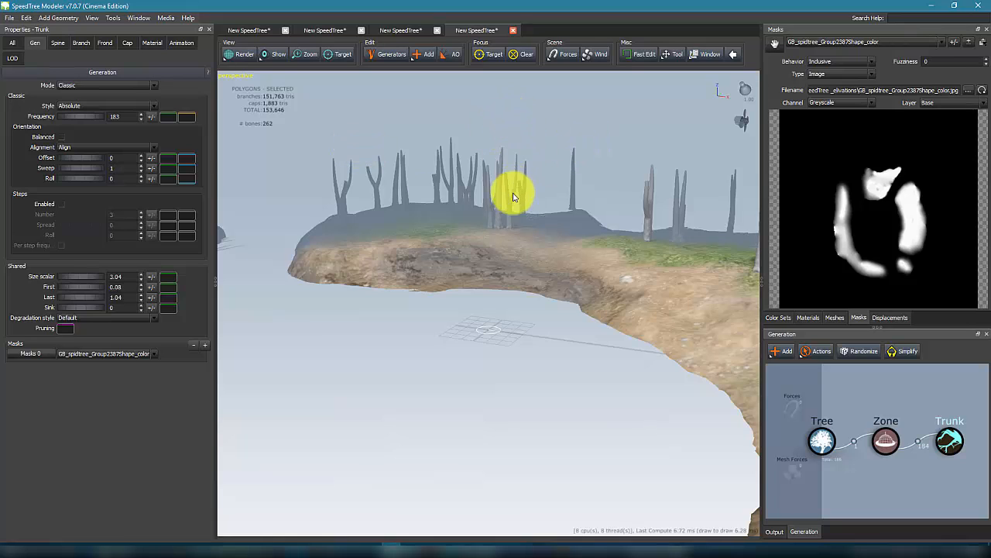
Step: Increase the trunk size scalar to 4.93
{"action": "left_click_drag", "start_coordinate": [514, 195], "coordinate": [491, 155]}
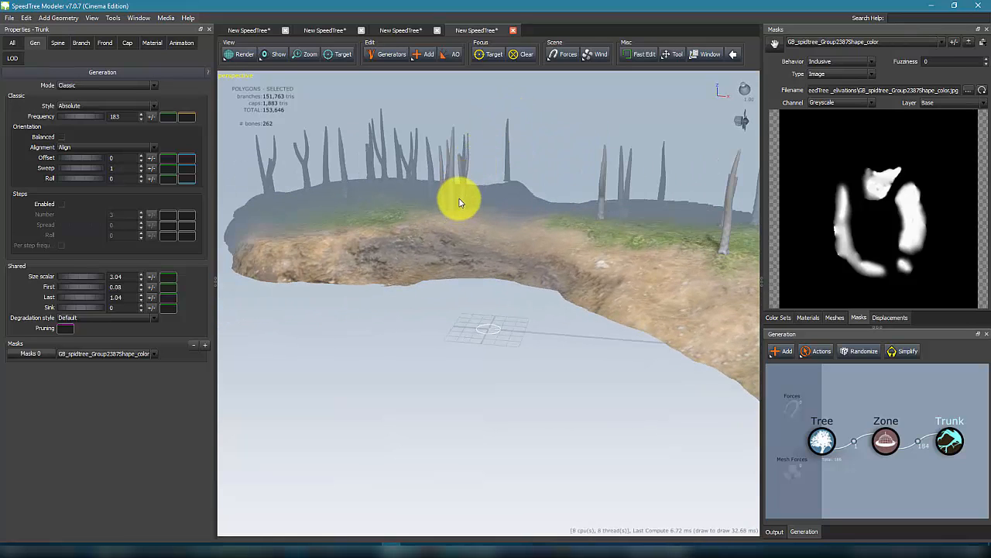
{"action": "mouse_move", "coordinate": [462, 197]}
{"action": "left_mouse_down"}
{"action": "mouse_move", "coordinate": [457, 188]}
{"action": "mouse_move", "coordinate": [458, 214]}
{"action": "left_mouse_up"}
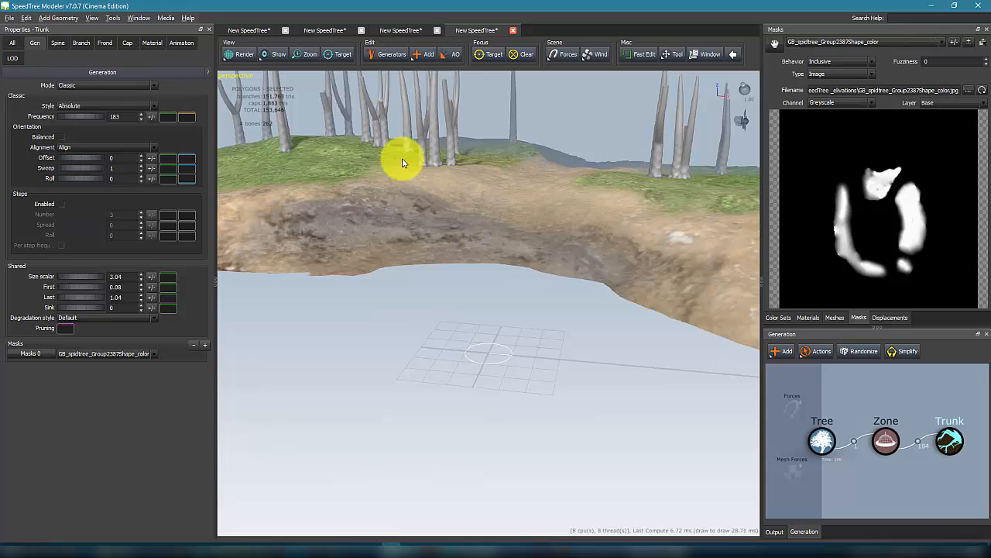
{"action": "left_click_drag", "start_coordinate": [401, 160], "coordinate": [100, 169]}
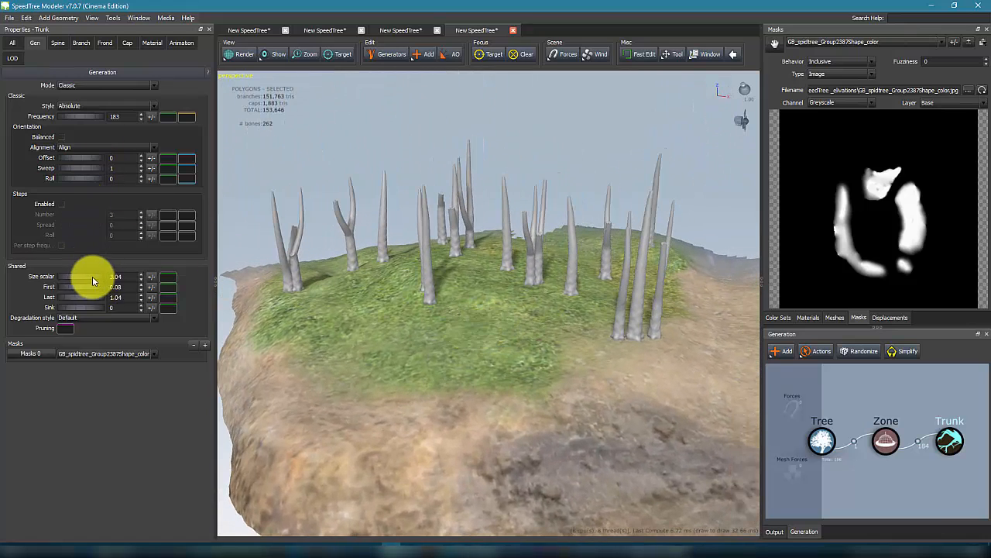
{"action": "left_click_drag", "start_coordinate": [81, 283], "coordinate": [175, 274]}
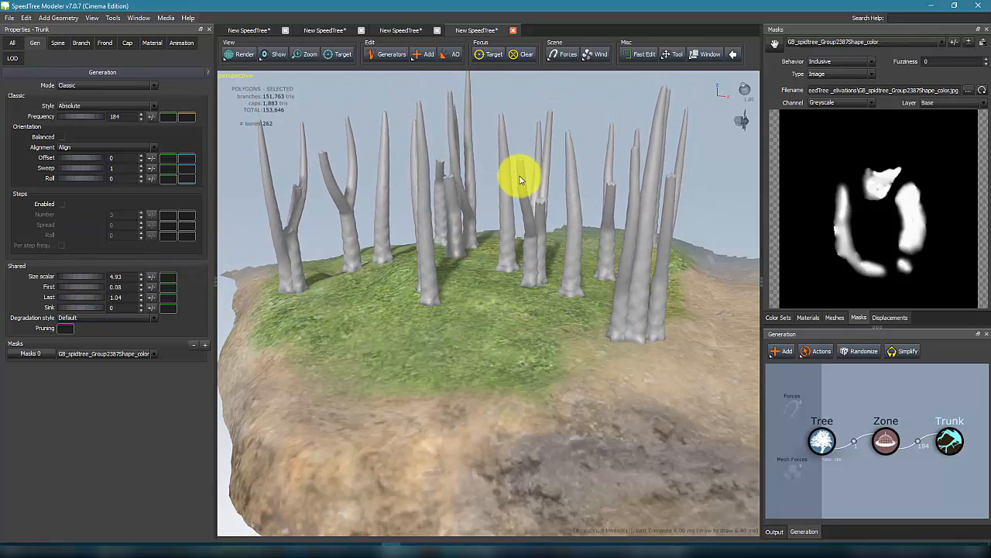
Step: Inspect the trunks growing on the masked area and reselect the Trunk generator
{"action": "left_click_drag", "start_coordinate": [519, 178], "coordinate": [535, 116]}
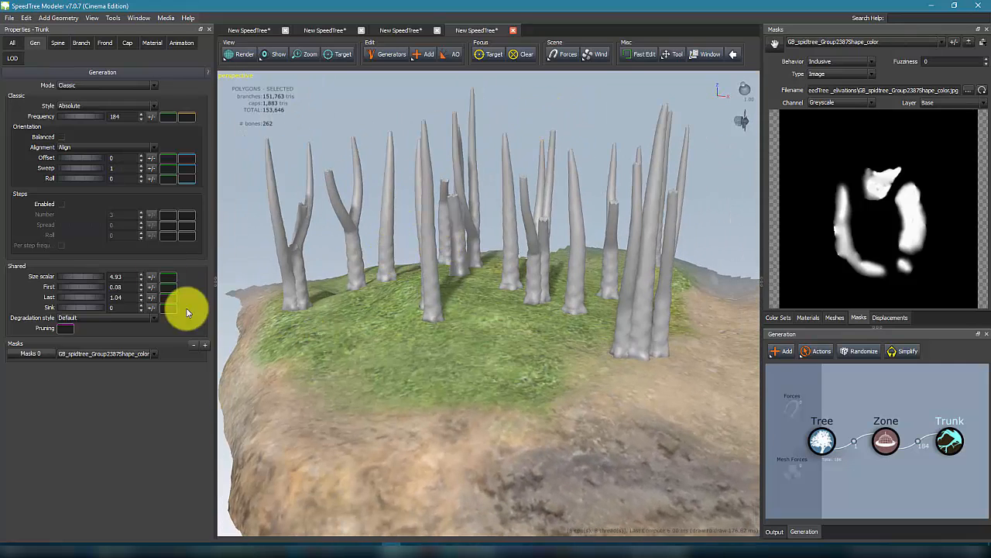
{"action": "mouse_move", "coordinate": [534, 172]}
{"action": "left_mouse_down"}
{"action": "mouse_move", "coordinate": [501, 126]}
{"action": "mouse_move", "coordinate": [516, 129]}
{"action": "mouse_move", "coordinate": [522, 171]}
{"action": "left_mouse_up"}
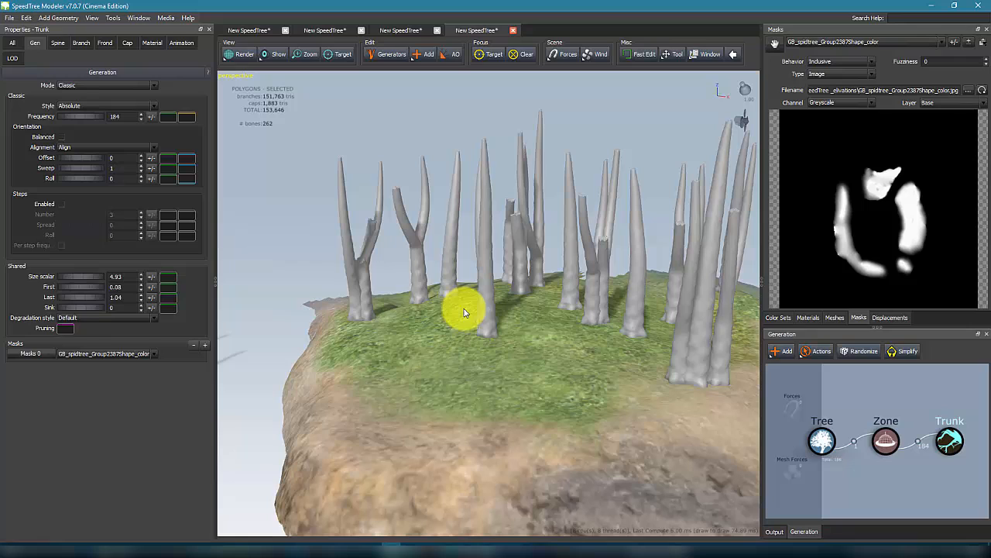
{"action": "left_click", "coordinate": [946, 443]}
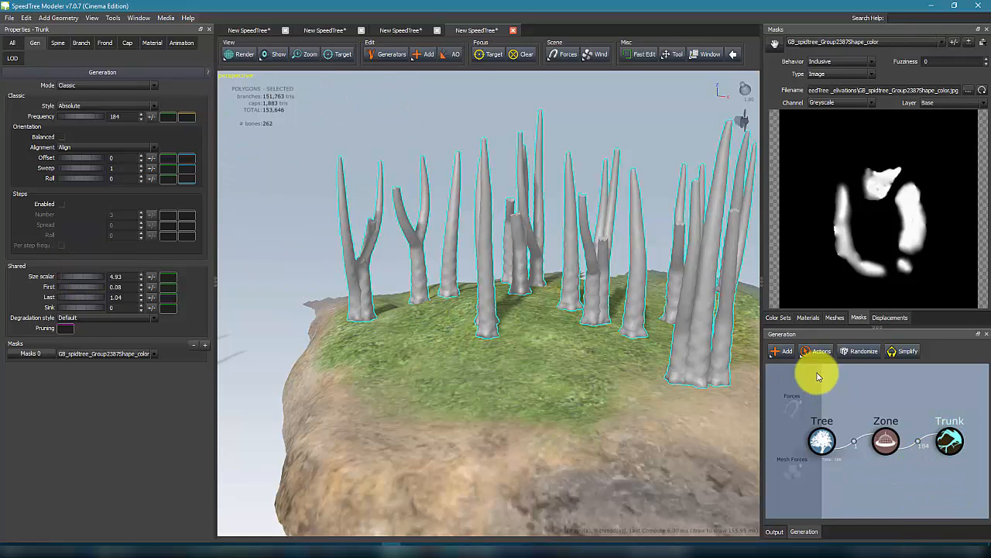
Step: Add a Standard branch generator to grow branches from the trunks
{"action": "left_click", "coordinate": [780, 351]}
{"action": "mouse_move", "coordinate": [816, 387]}
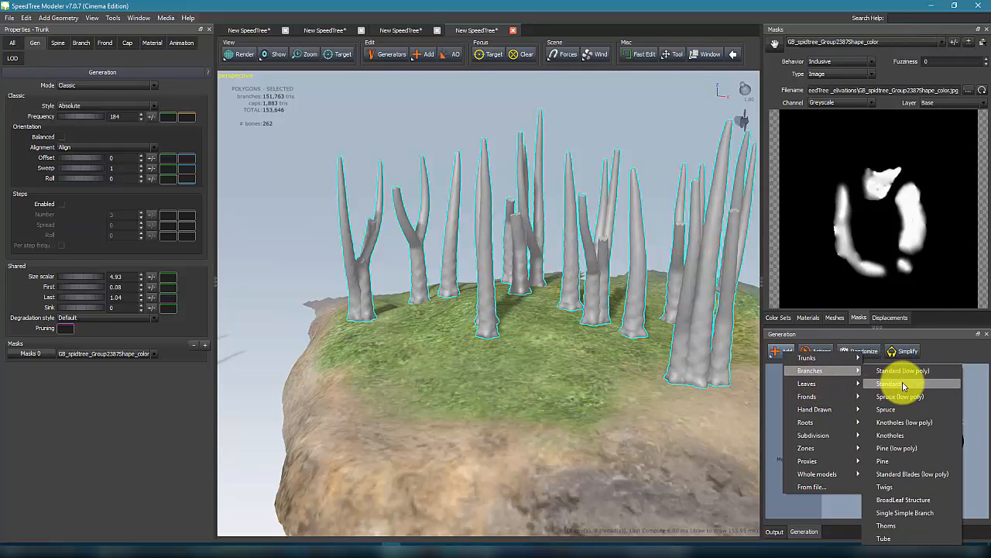
{"action": "left_click", "coordinate": [889, 371]}
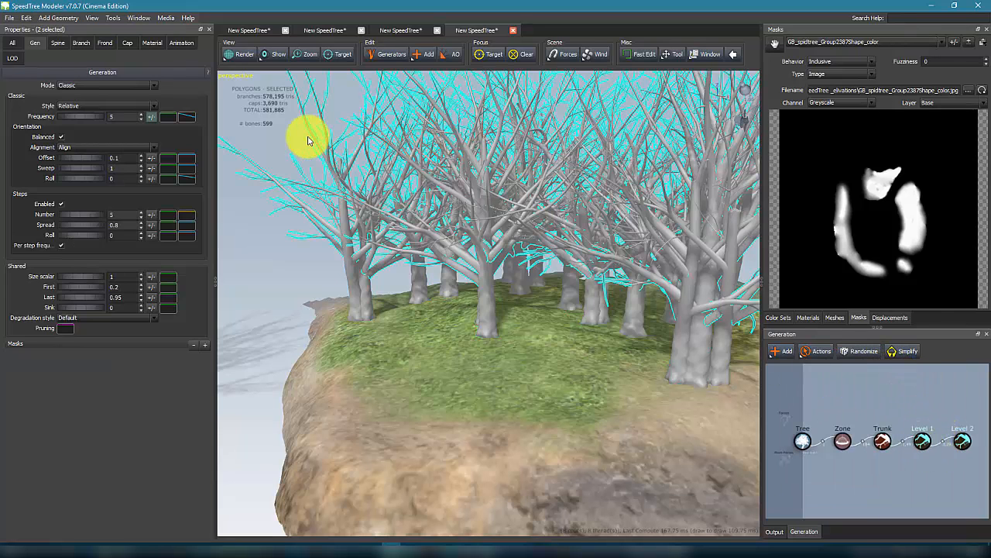
Step: Inspect the new branch levels and the branched trees across the terrain, then reselect the trunks
{"action": "left_click", "coordinate": [965, 444]}
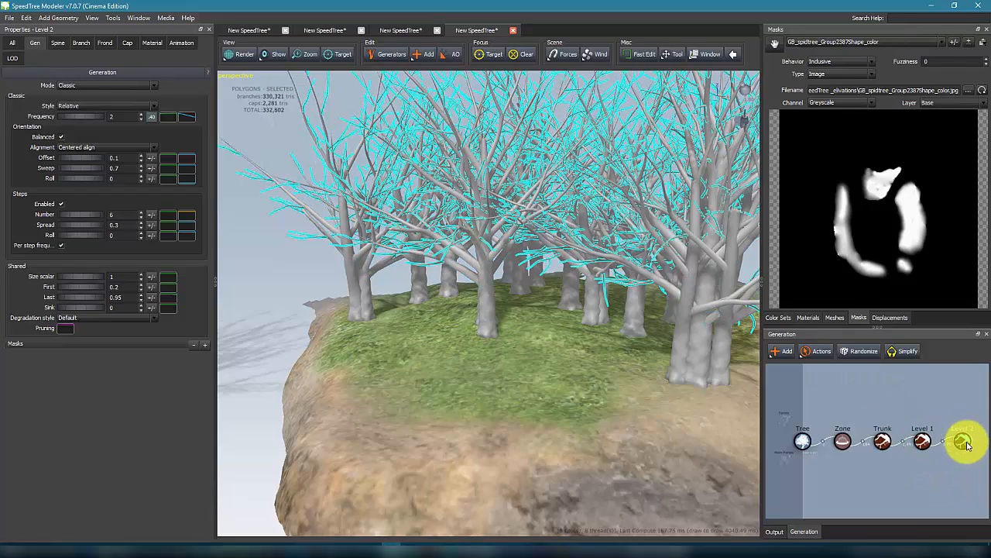
{"action": "left_click", "coordinate": [924, 443]}
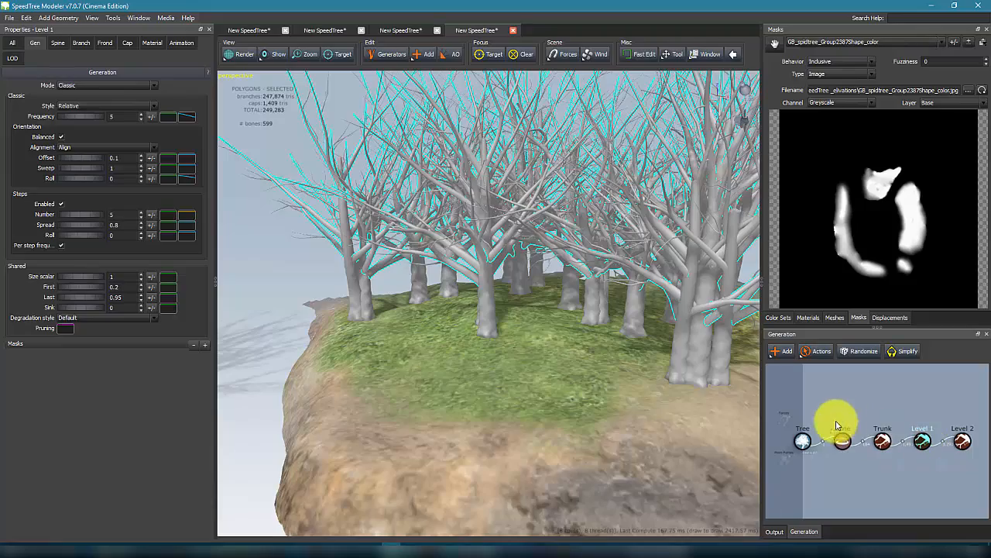
{"action": "left_click_drag", "start_coordinate": [281, 262], "coordinate": [333, 265]}
{"action": "left_click_drag", "start_coordinate": [500, 307], "coordinate": [433, 287]}
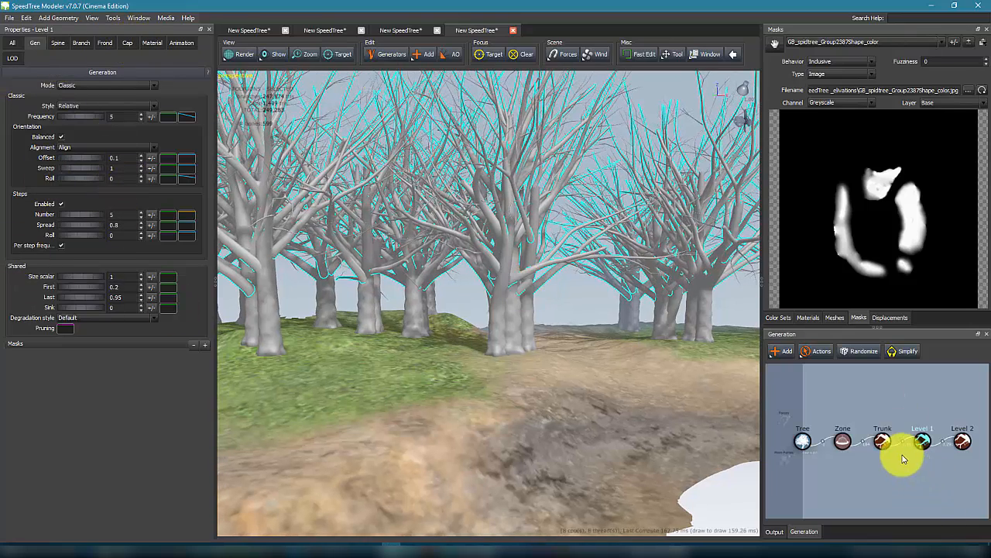
{"action": "left_click_drag", "start_coordinate": [607, 292], "coordinate": [681, 317]}
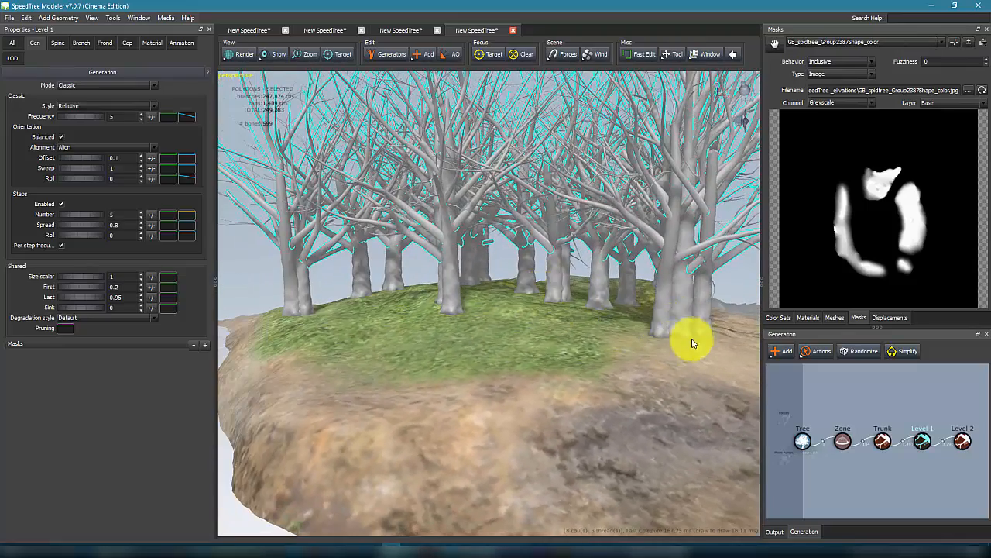
{"action": "left_click", "coordinate": [681, 314]}
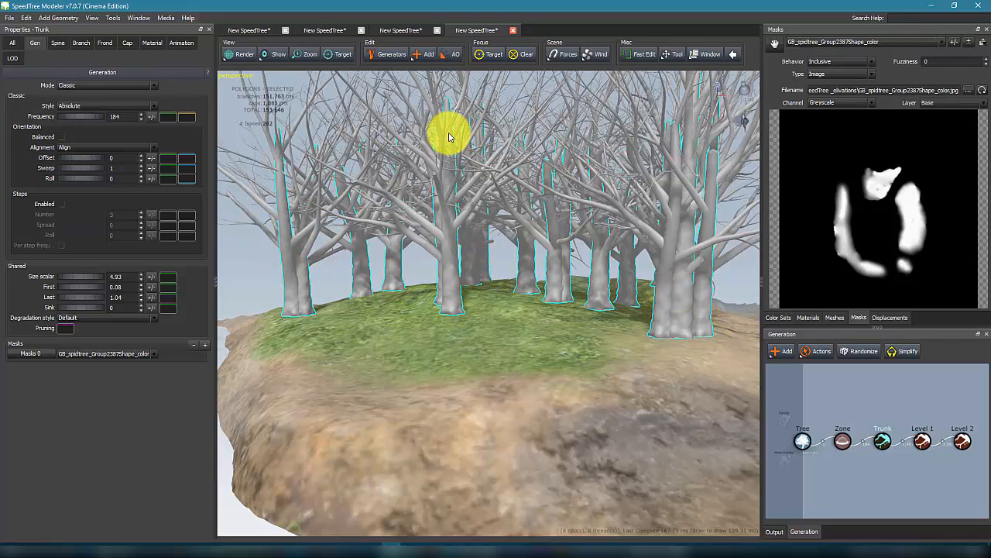
Step: Switch to node editing and delete the tree at the right edge of the grassy clearing
{"action": "left_click", "coordinate": [391, 57]}
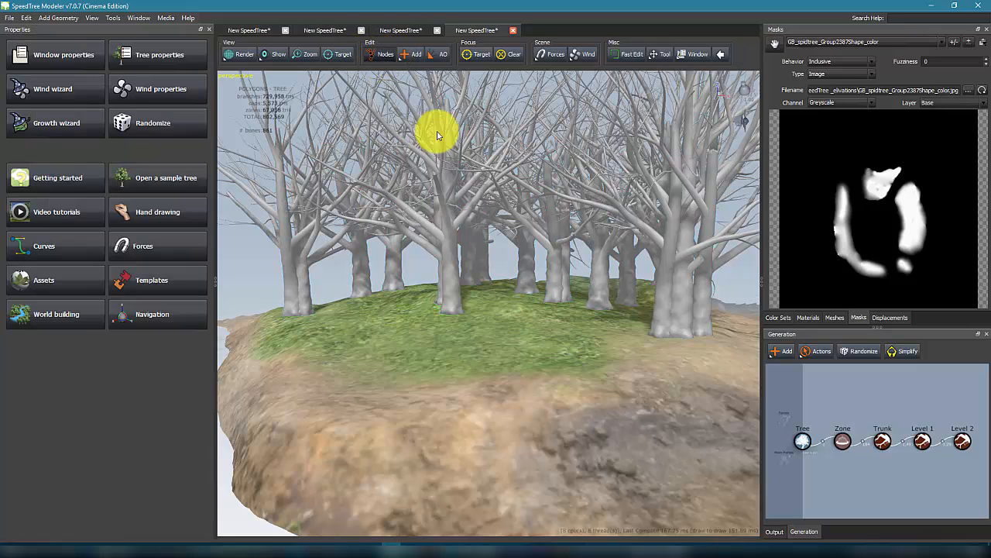
{"action": "left_click", "coordinate": [686, 321]}
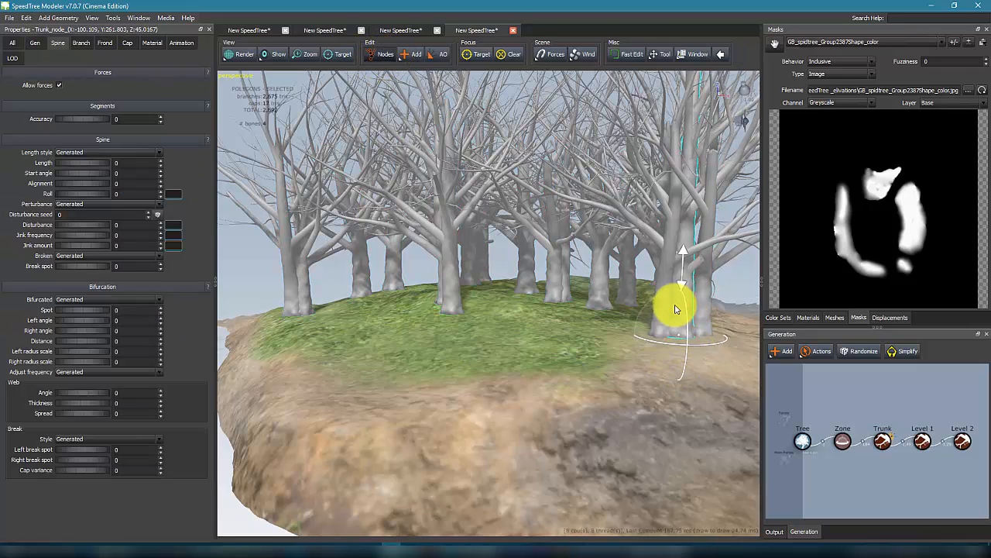
{"action": "key", "text": "Delete"}
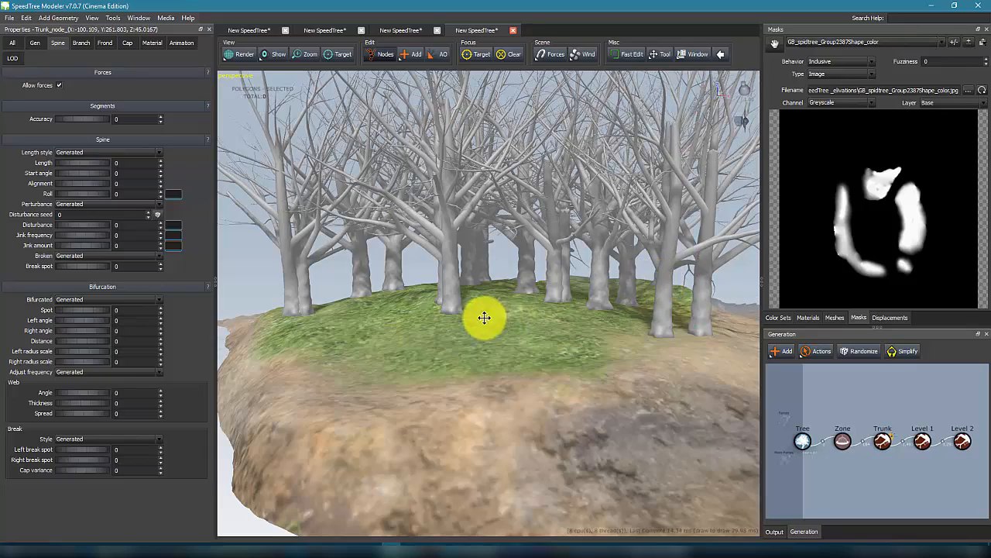
Step: Delete another individual tree standing beside the dirt path
{"action": "left_click_drag", "start_coordinate": [549, 319], "coordinate": [496, 282]}
{"action": "scroll", "coordinate": [515, 285], "scroll_direction": "down", "scroll_amount": 6}
{"action": "scroll", "coordinate": [496, 282], "scroll_direction": "up", "scroll_amount": 1}
{"action": "scroll", "coordinate": [579, 301], "scroll_direction": "down", "scroll_amount": 3}
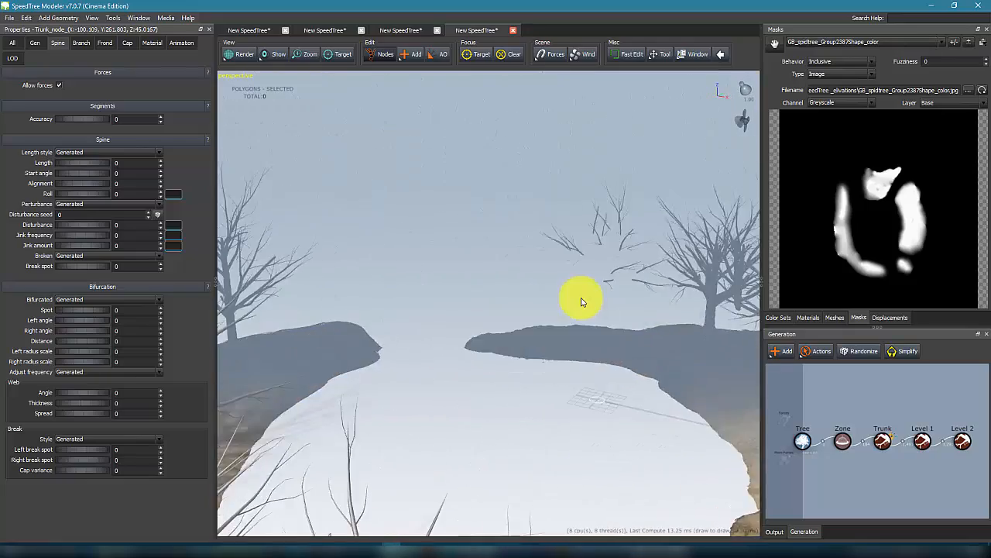
{"action": "scroll", "coordinate": [585, 317], "scroll_direction": "up", "scroll_amount": 5}
{"action": "mouse_move", "coordinate": [581, 301]}
{"action": "left_mouse_down"}
{"action": "mouse_move", "coordinate": [593, 314]}
{"action": "mouse_move", "coordinate": [571, 292]}
{"action": "left_mouse_up"}
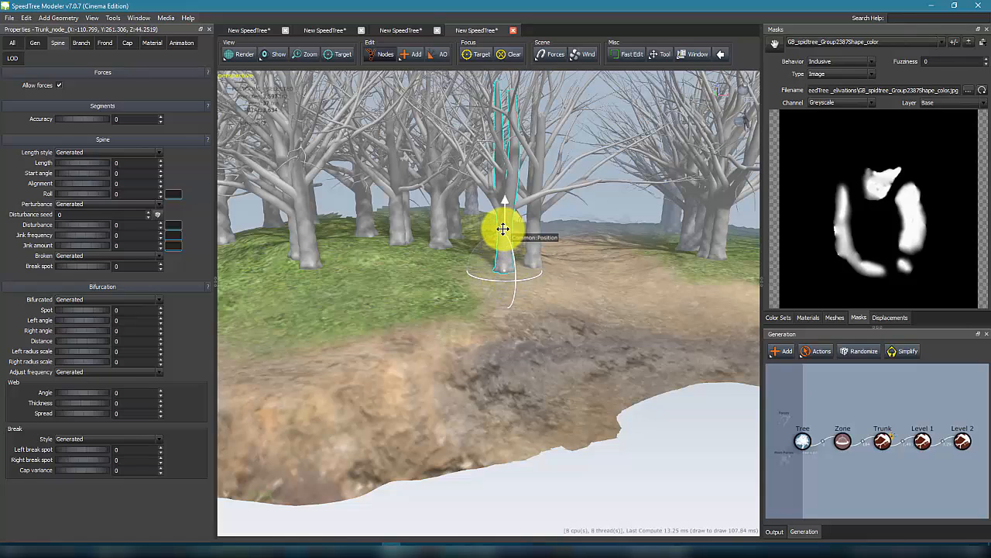
{"action": "key", "text": "Delete"}
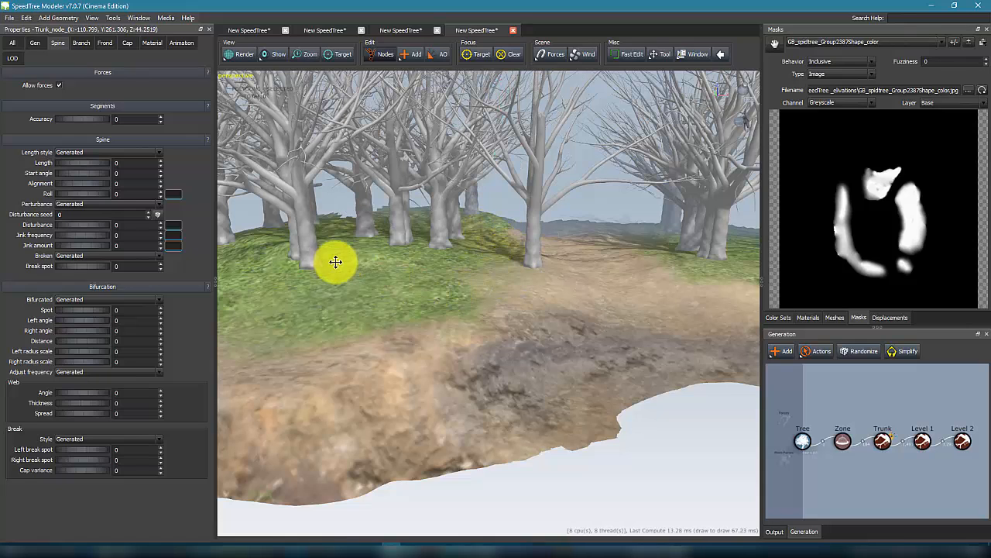
Step: Select a single tree node on the clearing and set its bifurcation Spot to 0.38 and Right angle to 0.19
{"action": "left_click_drag", "start_coordinate": [466, 265], "coordinate": [349, 272]}
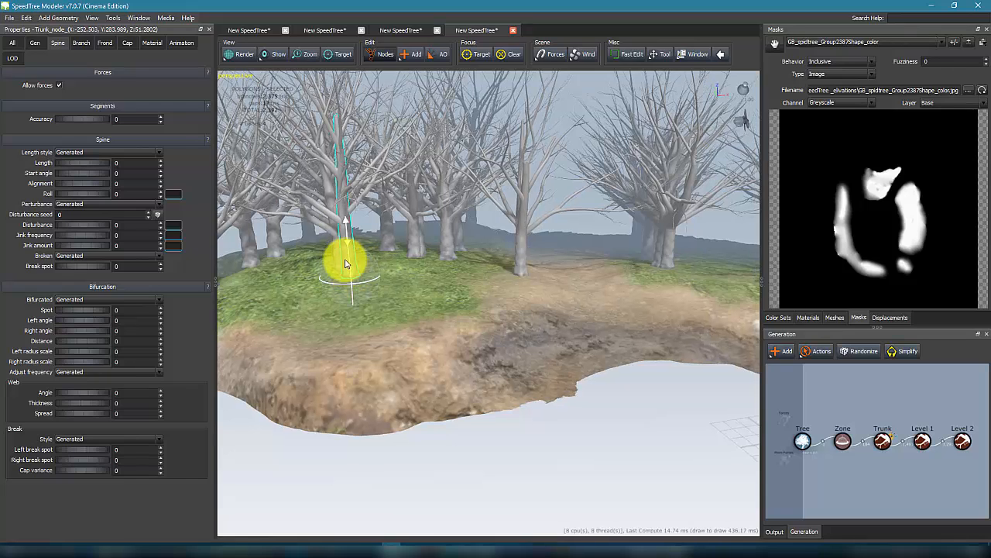
{"action": "left_click", "coordinate": [349, 243]}
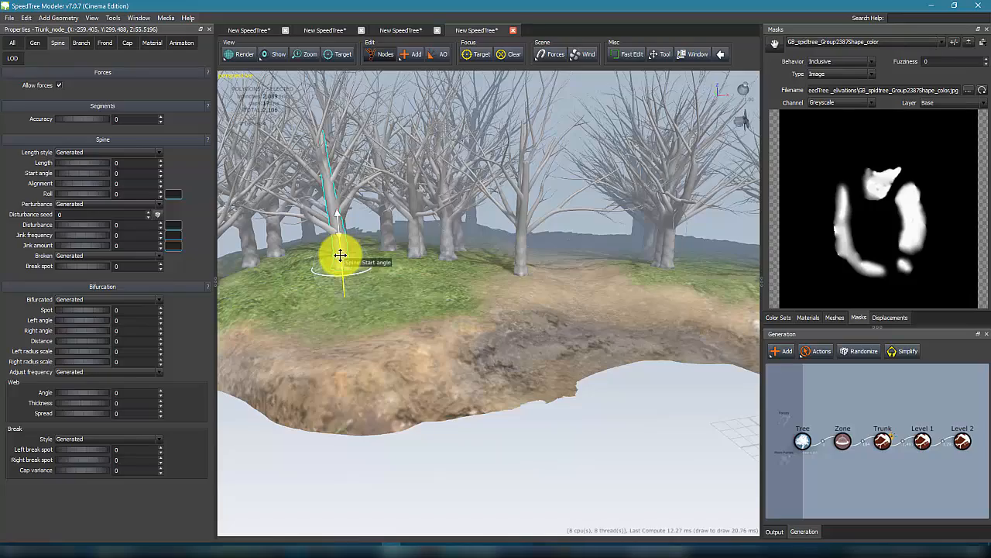
{"action": "mouse_move", "coordinate": [582, 263]}
{"action": "left_mouse_down"}
{"action": "mouse_move", "coordinate": [465, 244]}
{"action": "mouse_move", "coordinate": [562, 338]}
{"action": "mouse_move", "coordinate": [501, 357]}
{"action": "mouse_move", "coordinate": [651, 431]}
{"action": "mouse_move", "coordinate": [469, 312]}
{"action": "mouse_move", "coordinate": [437, 338]}
{"action": "left_mouse_up"}
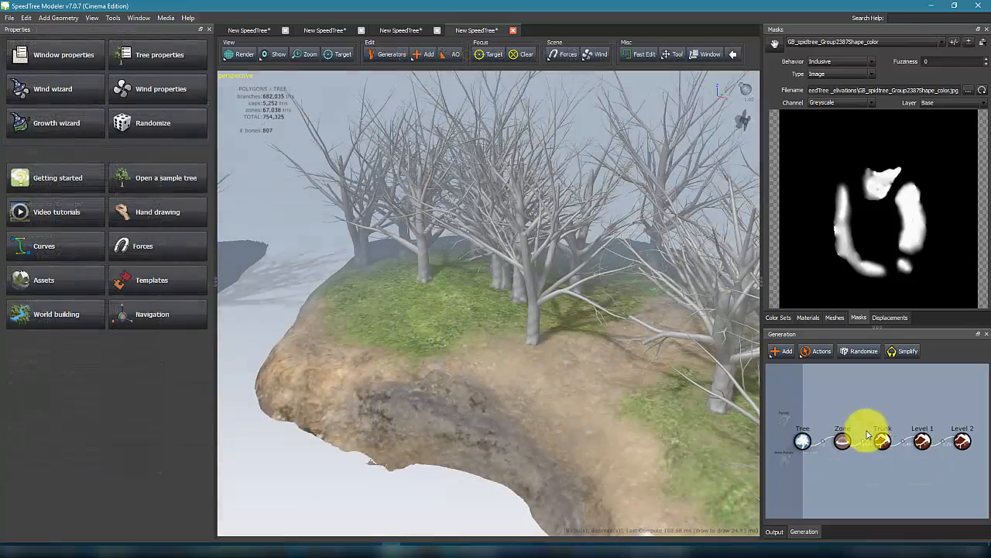
{"action": "left_click", "coordinate": [878, 446]}
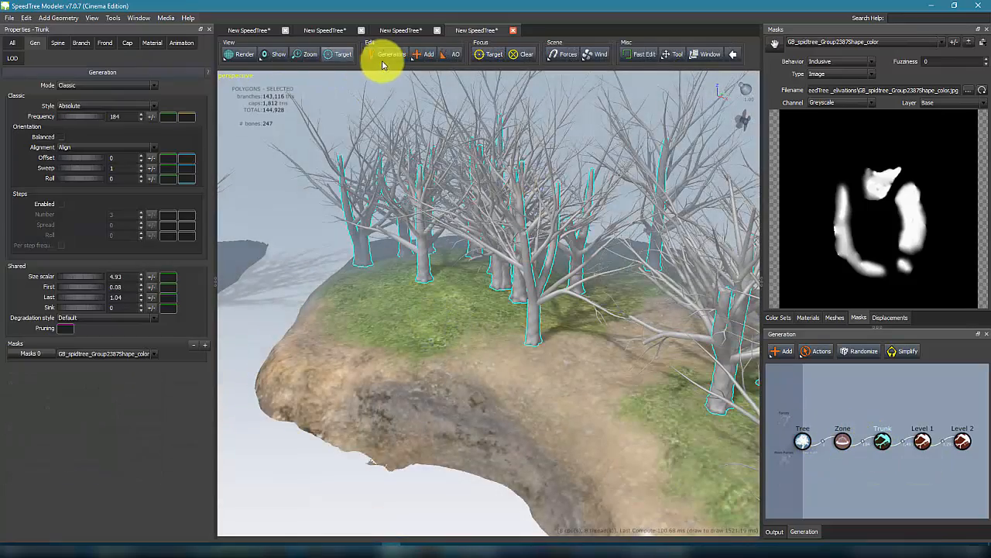
{"action": "left_click", "coordinate": [385, 55]}
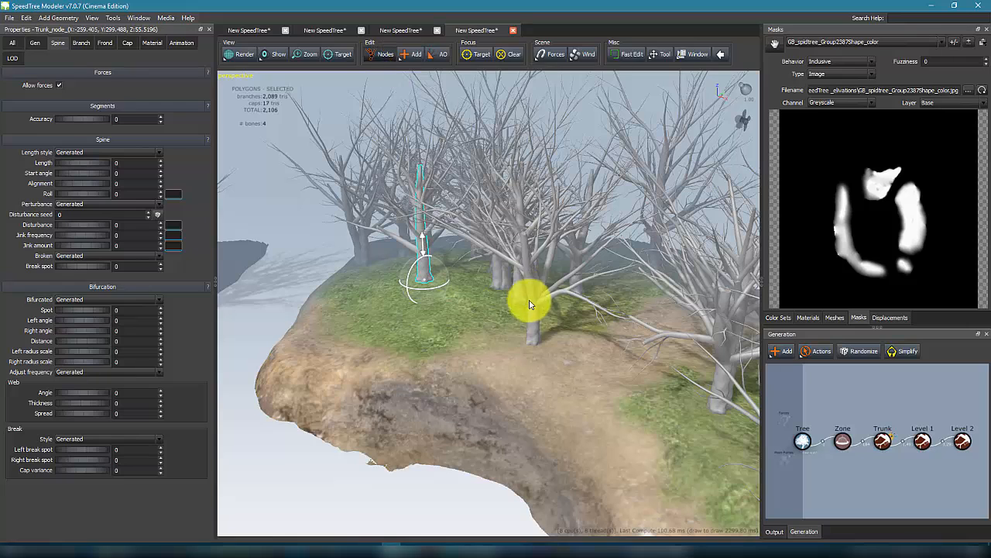
{"action": "left_click", "coordinate": [531, 324]}
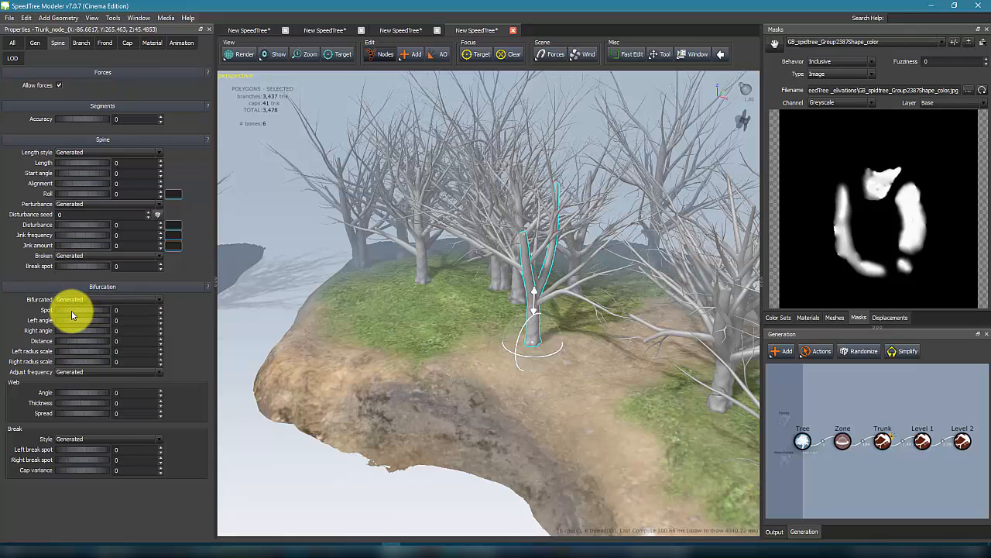
{"action": "left_click_drag", "start_coordinate": [72, 311], "coordinate": [82, 335]}
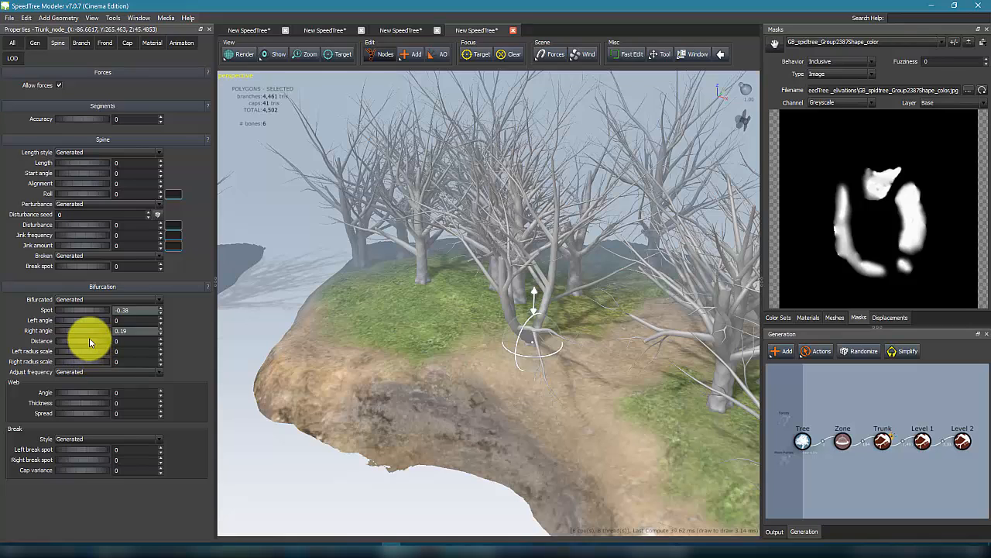
Step: Set the node's bifurcation Distance to -0.06, Right radius scale to 0.52 and web Spread to 0.25
{"action": "left_click_drag", "start_coordinate": [89, 339], "coordinate": [99, 341]}
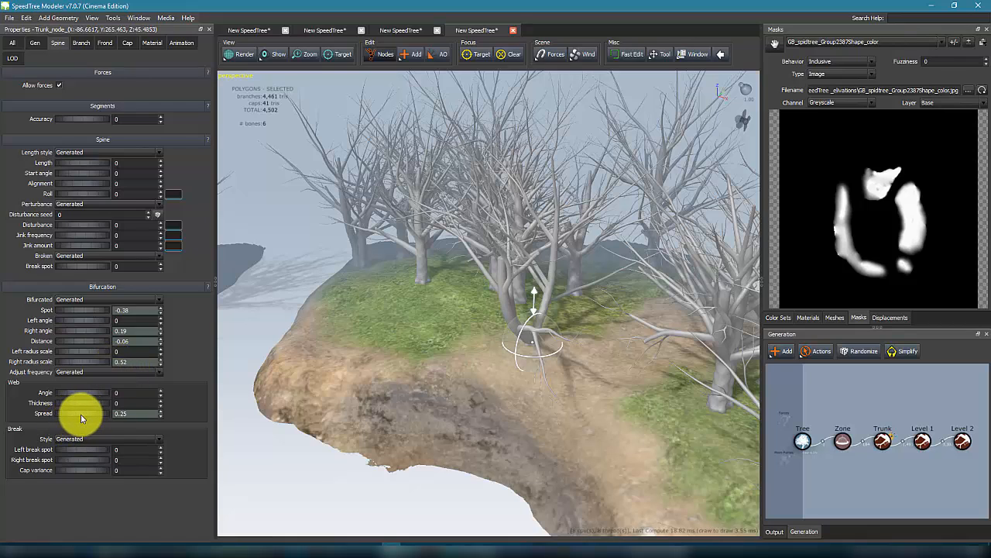
{"action": "left_click_drag", "start_coordinate": [81, 418], "coordinate": [73, 417]}
{"action": "left_click_drag", "start_coordinate": [76, 173], "coordinate": [95, 145]}
Step: In the node's branch properties, set flare Balance to -0.02 and branch Radius to -0.3
{"action": "left_click", "coordinate": [35, 42]}
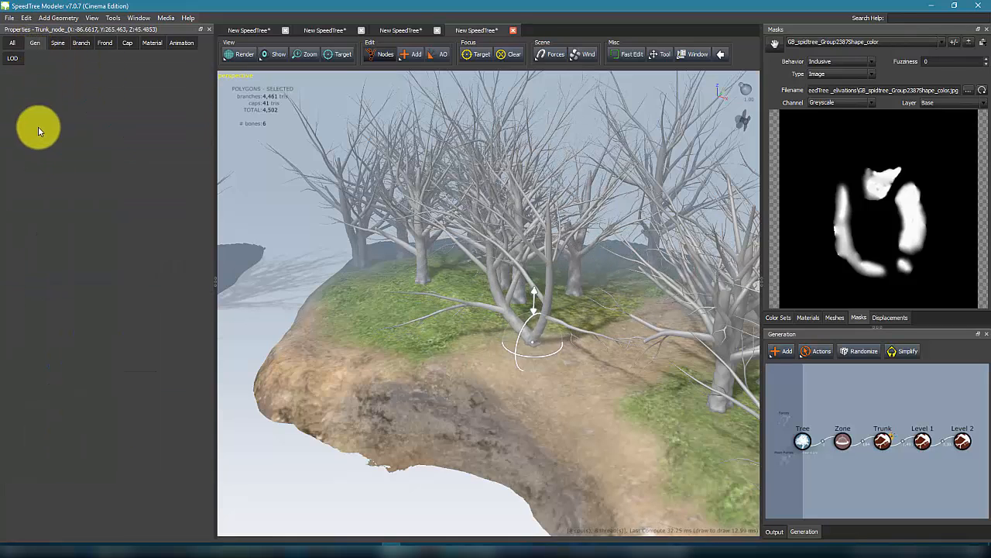
{"action": "left_click", "coordinate": [59, 43]}
{"action": "left_click", "coordinate": [81, 43]}
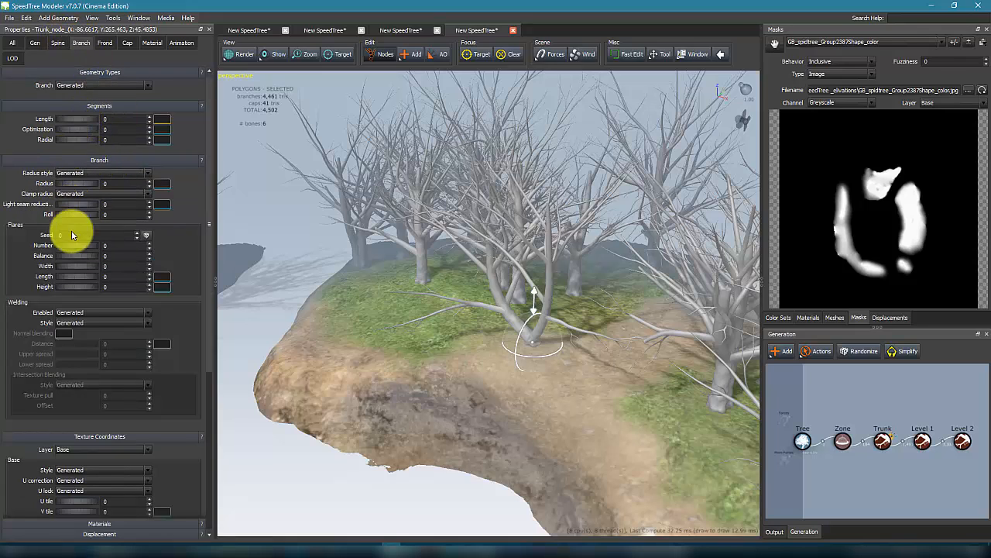
{"action": "left_click_drag", "start_coordinate": [64, 256], "coordinate": [70, 257]}
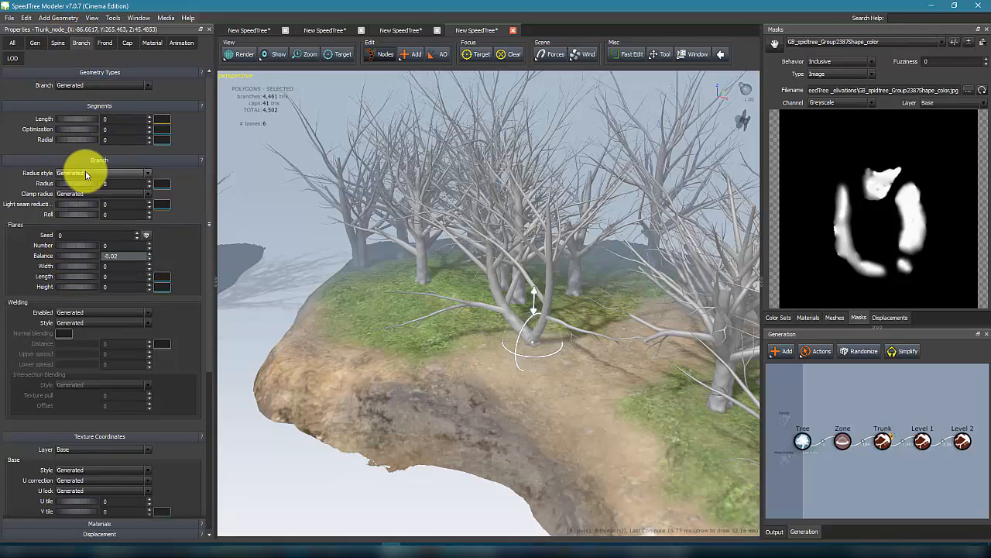
{"action": "left_click_drag", "start_coordinate": [69, 185], "coordinate": [49, 179]}
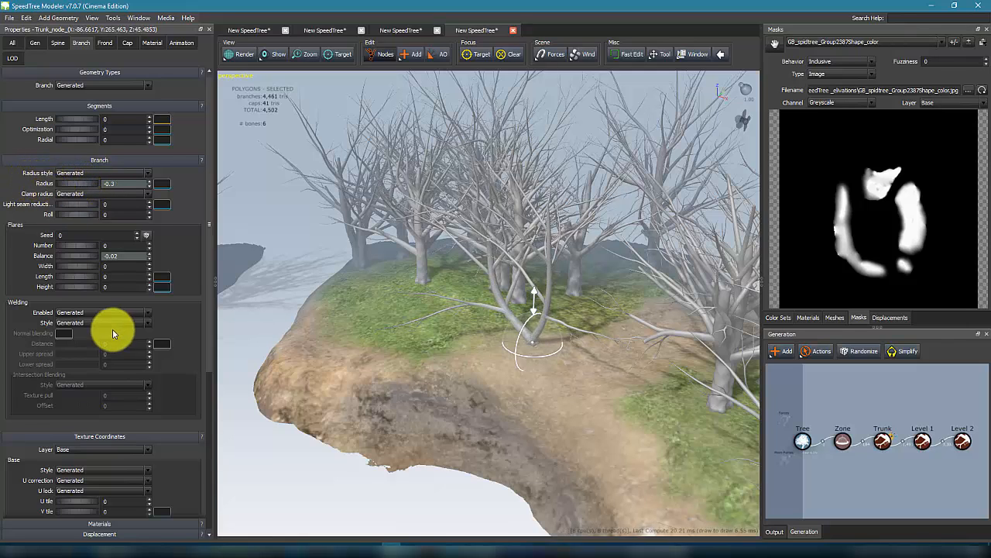
{"action": "left_click", "coordinate": [105, 42]}
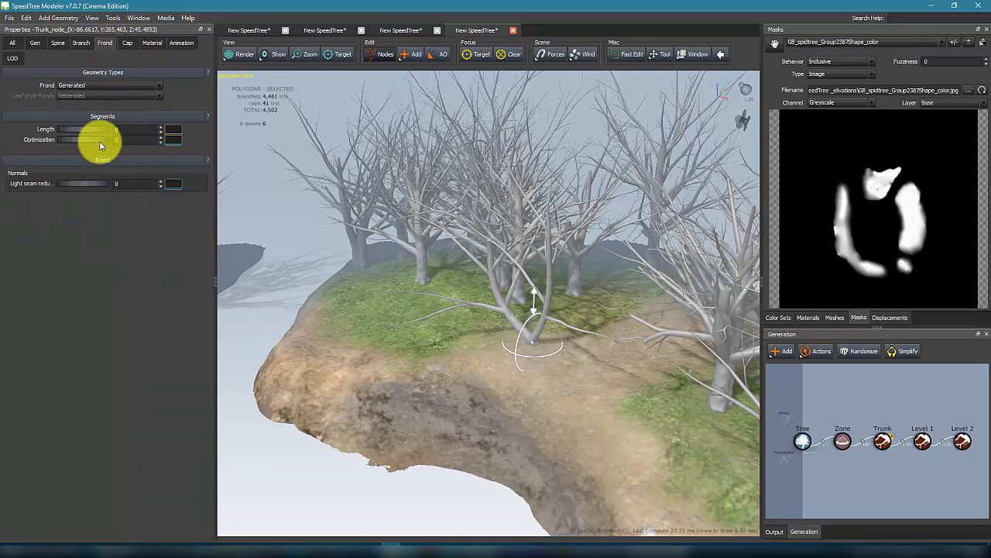
{"action": "left_click", "coordinate": [127, 43]}
{"action": "left_click", "coordinate": [82, 43]}
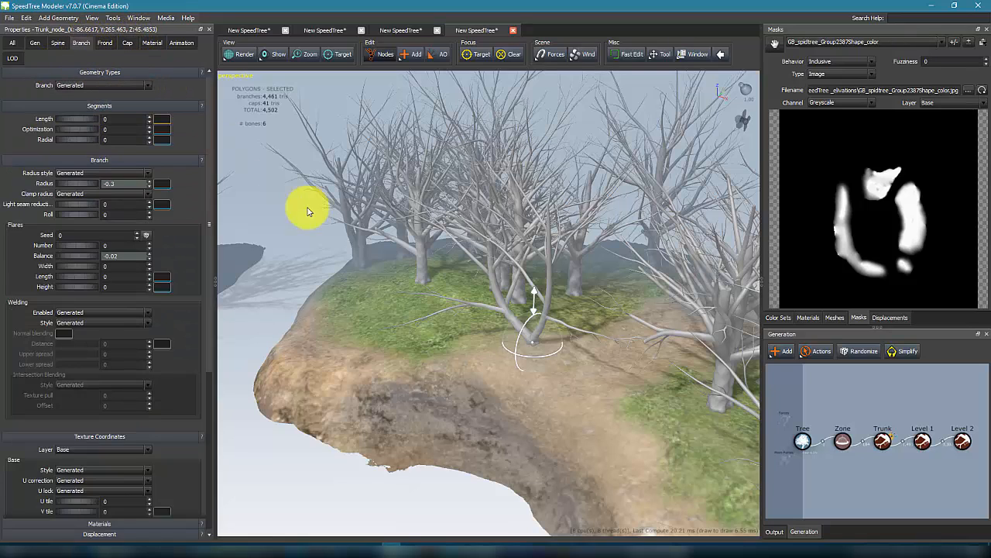
{"action": "left_click_drag", "start_coordinate": [271, 217], "coordinate": [472, 232]}
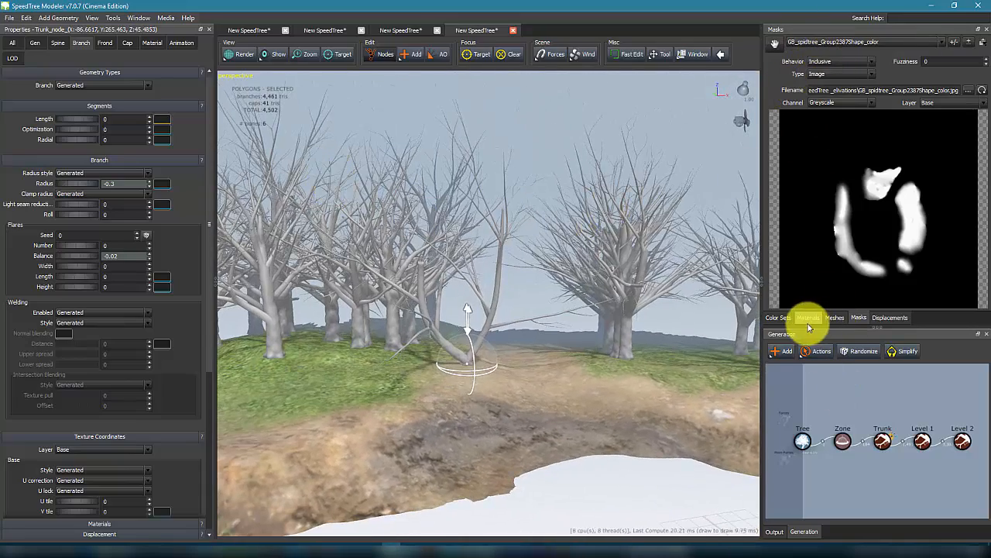
Step: Add a material using the sample texture BroadleafBark.tga from the SpeedTree Cinema v7.0.7 samples Textures folder
{"action": "left_click", "coordinate": [808, 319]}
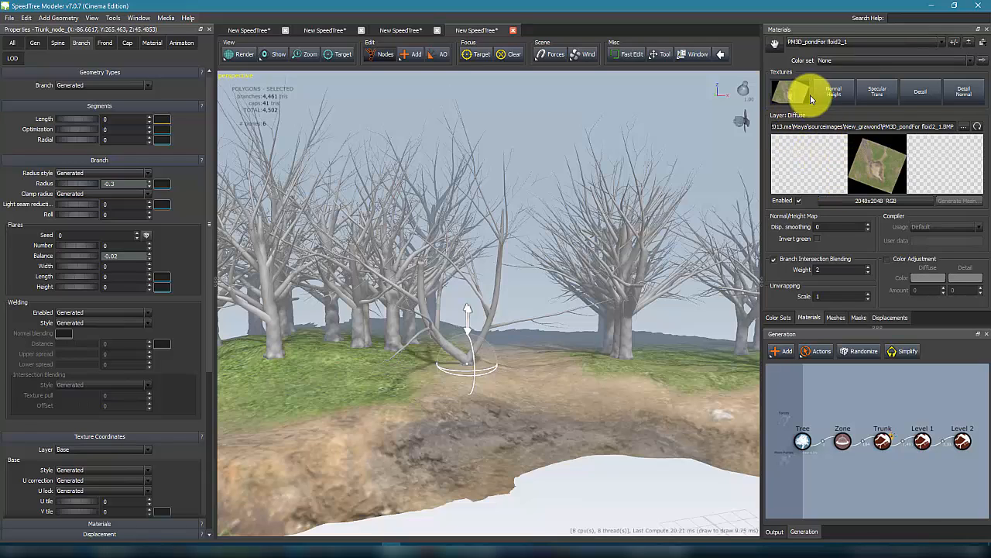
{"action": "left_click", "coordinate": [969, 44]}
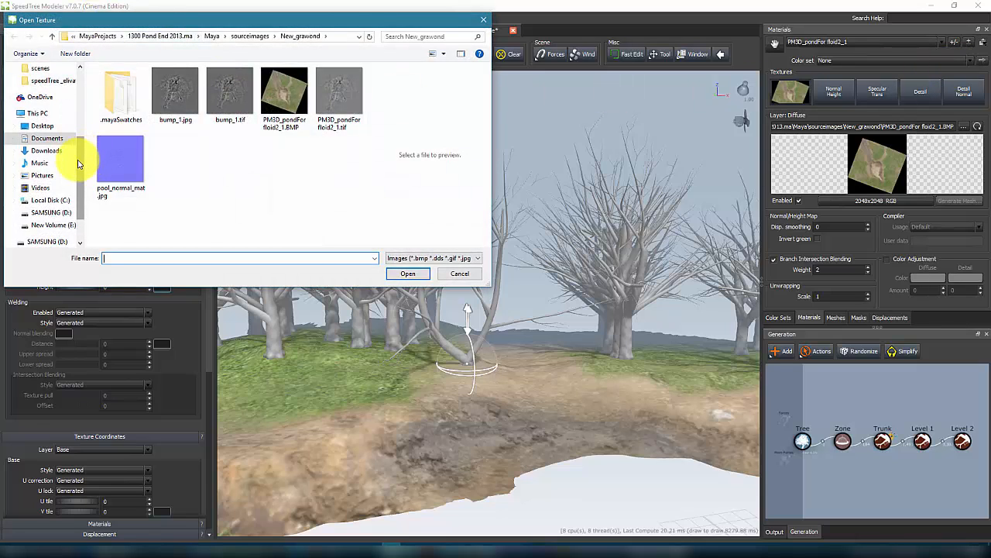
{"action": "scroll", "coordinate": [77, 155], "scroll_direction": "up", "scroll_amount": 3}
{"action": "left_click", "coordinate": [58, 118]}
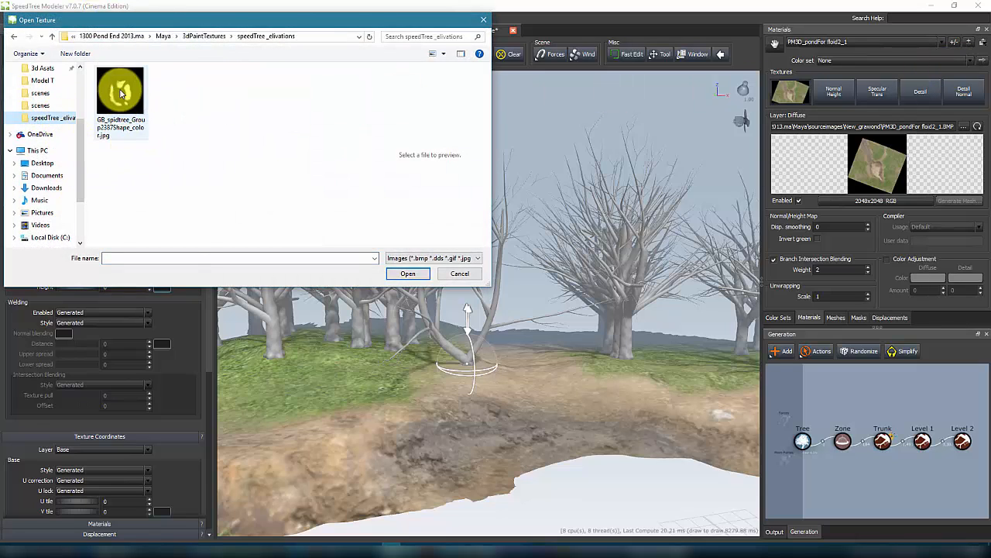
{"action": "scroll", "coordinate": [83, 145], "scroll_direction": "up", "scroll_amount": 1}
{"action": "scroll", "coordinate": [49, 107], "scroll_direction": "up", "scroll_amount": 1}
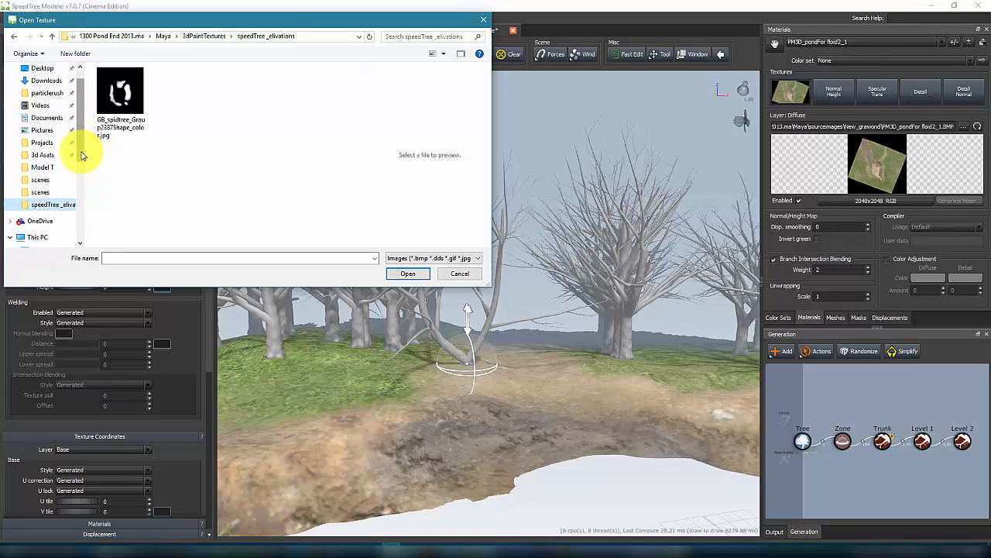
{"action": "scroll", "coordinate": [62, 179], "scroll_direction": "down", "scroll_amount": 1}
{"action": "left_click", "coordinate": [38, 203]}
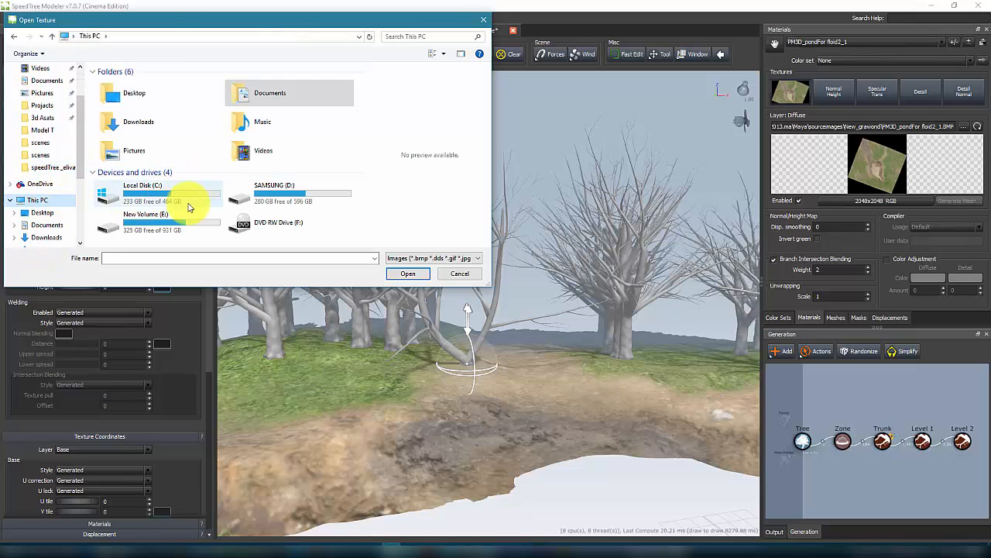
{"action": "double_click", "coordinate": [166, 194]}
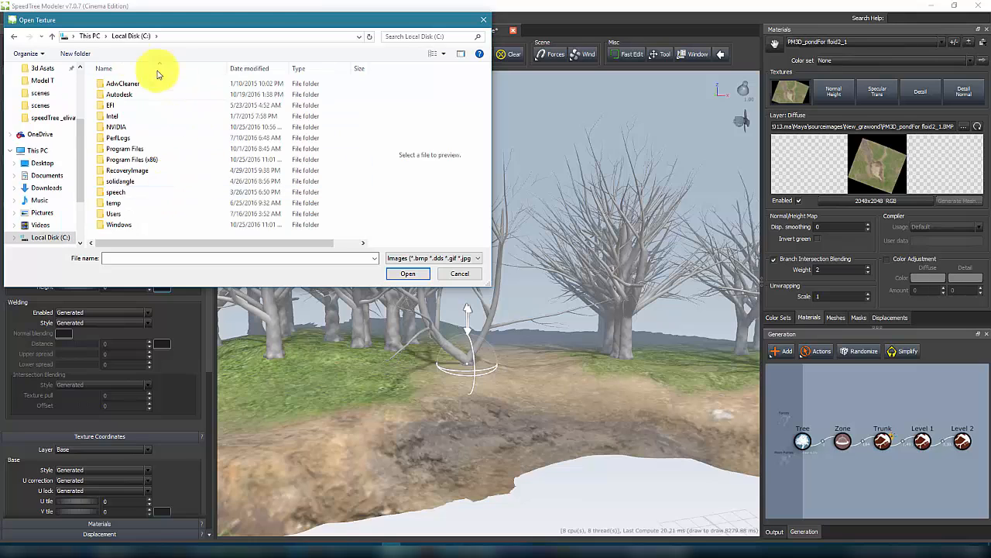
{"action": "double_click", "coordinate": [124, 149]}
{"action": "scroll", "coordinate": [149, 211], "scroll_direction": "down", "scroll_amount": 2}
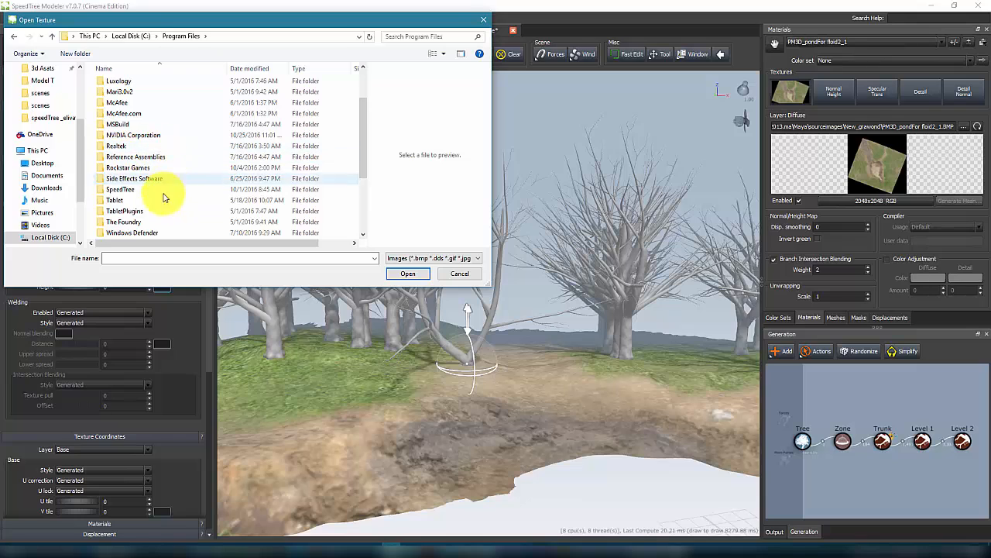
{"action": "double_click", "coordinate": [125, 190]}
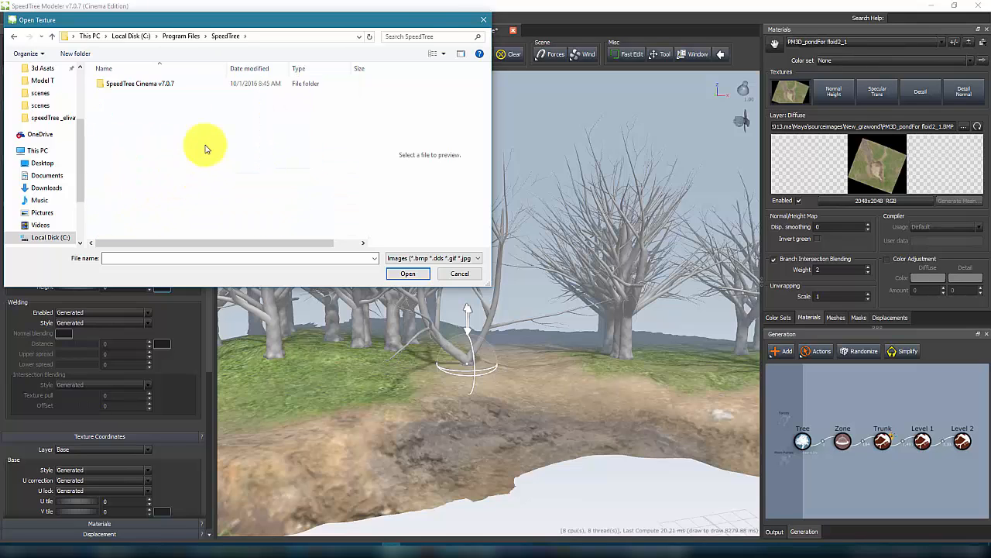
{"action": "double_click", "coordinate": [122, 83]}
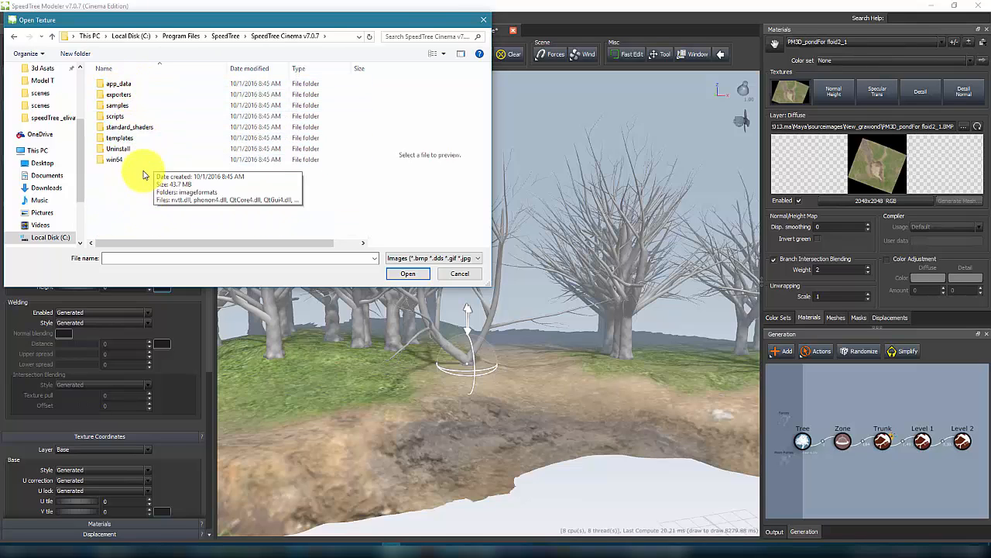
{"action": "left_click", "coordinate": [128, 109]}
{"action": "double_click", "coordinate": [128, 108]}
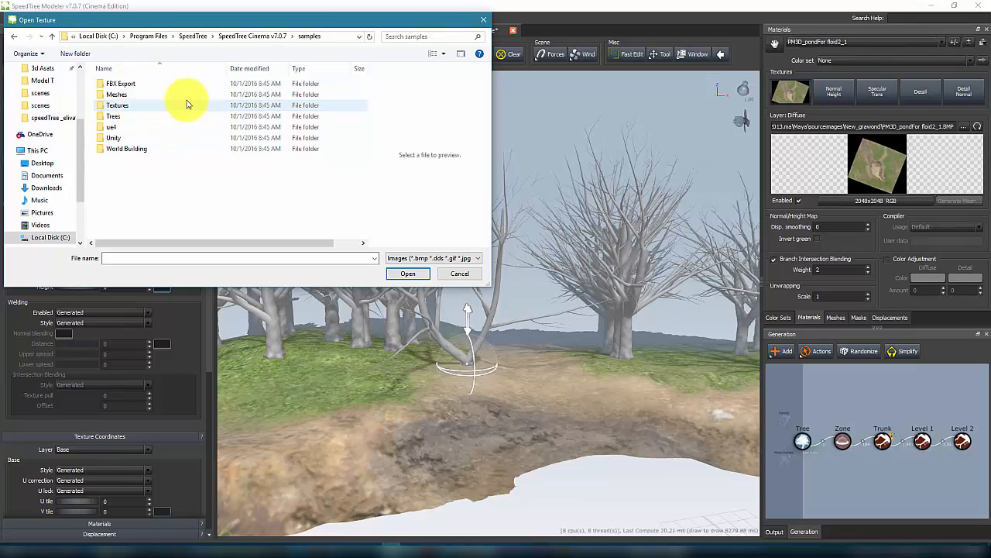
{"action": "double_click", "coordinate": [131, 112]}
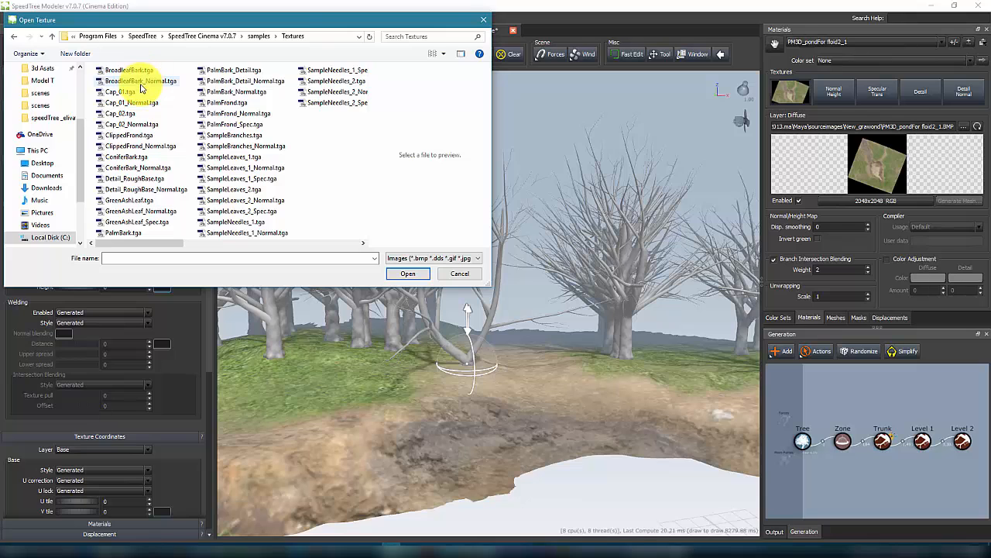
{"action": "left_click", "coordinate": [407, 278]}
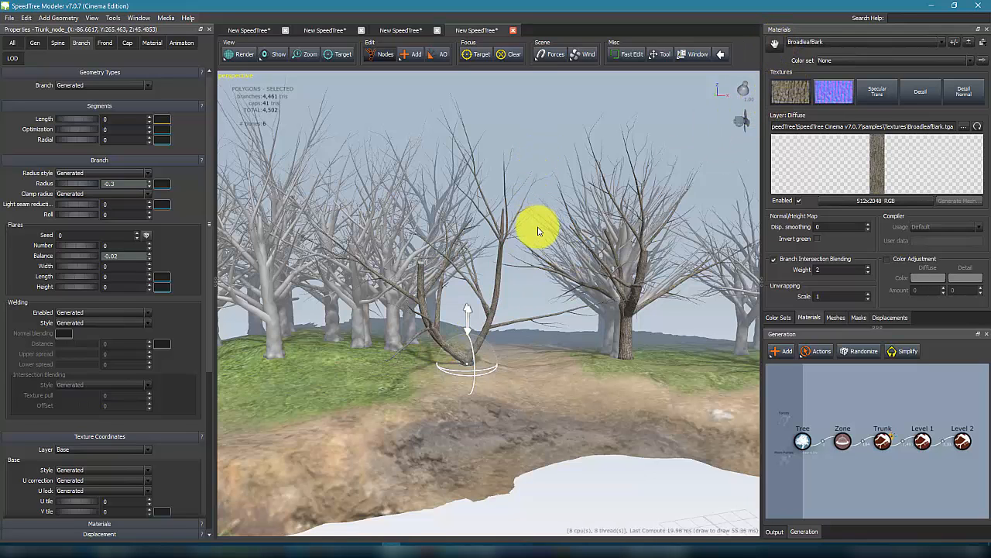
Step: Set the selected tree node's branch Radius to -0.25
{"action": "scroll", "coordinate": [540, 231], "scroll_direction": "up", "scroll_amount": 8}
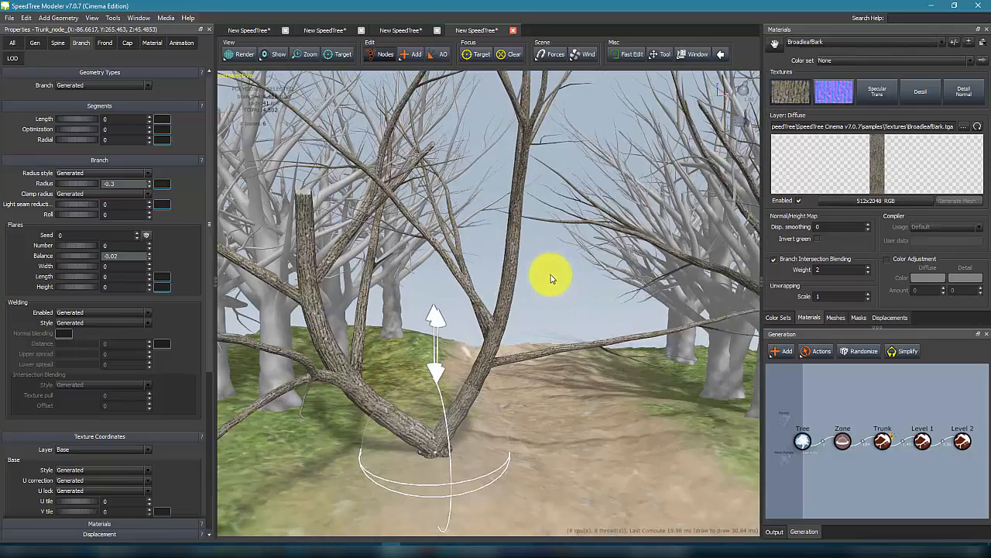
{"action": "middle_click_drag", "start_coordinate": [566, 272], "coordinate": [602, 287]}
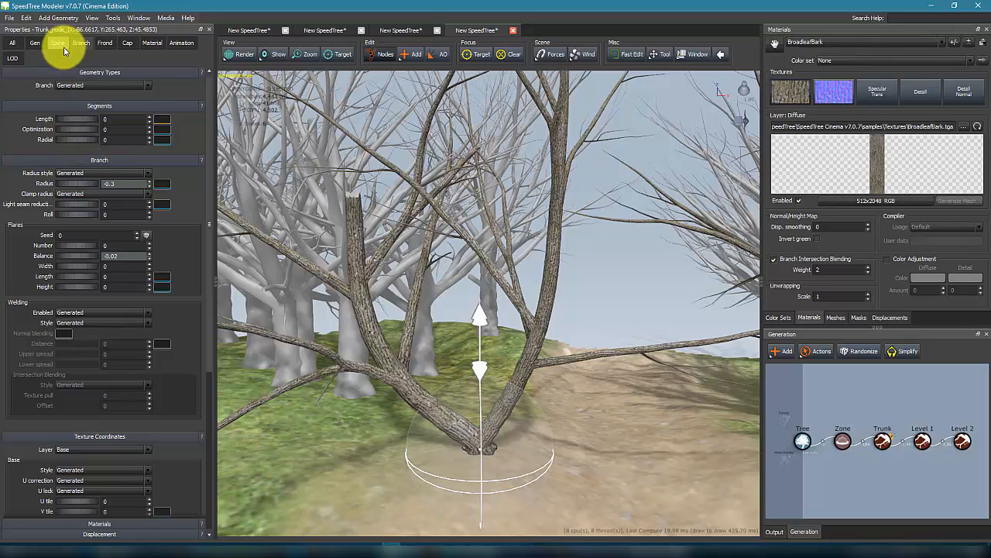
{"action": "mouse_move", "coordinate": [69, 188]}
{"action": "left_mouse_down"}
{"action": "mouse_move", "coordinate": [83, 188]}
{"action": "mouse_move", "coordinate": [68, 188]}
{"action": "left_mouse_up"}
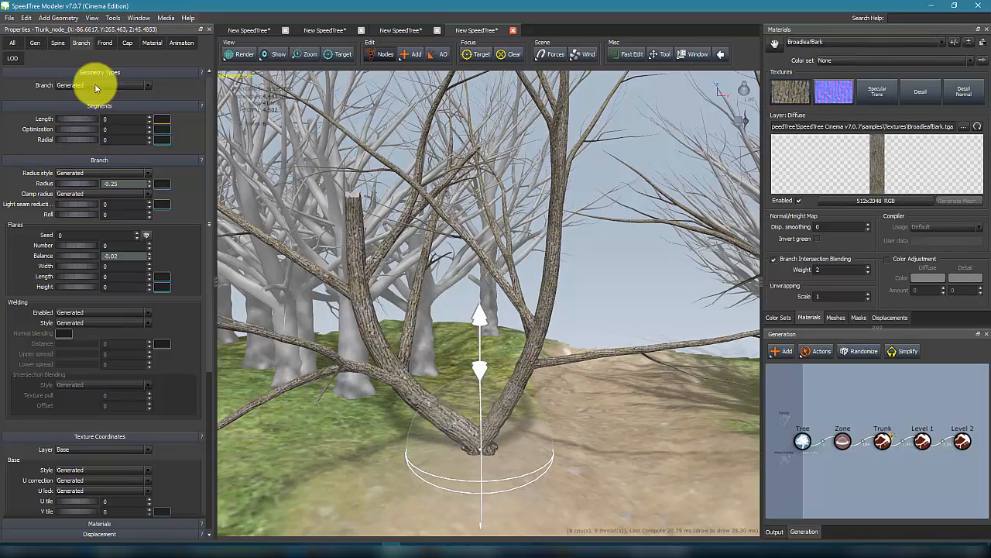
Step: In the node's spine properties, set Start angle to 0.07 and bifurcation Spot to 0.19
{"action": "left_click", "coordinate": [57, 43]}
{"action": "mouse_move", "coordinate": [82, 177]}
{"action": "left_mouse_down"}
{"action": "mouse_move", "coordinate": [105, 172]}
{"action": "mouse_move", "coordinate": [86, 182]}
{"action": "mouse_move", "coordinate": [89, 175]}
{"action": "left_mouse_up"}
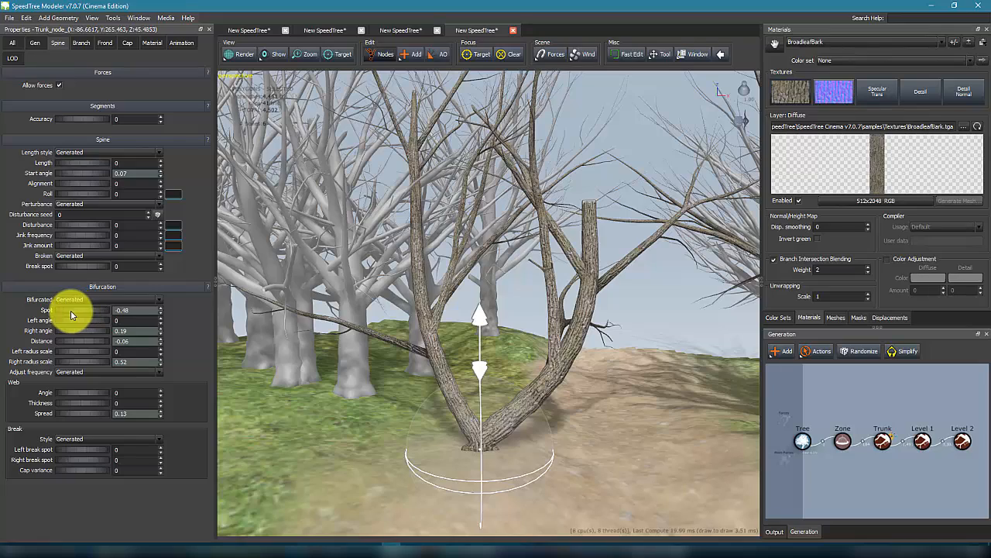
{"action": "mouse_move", "coordinate": [86, 314]}
{"action": "left_mouse_down"}
{"action": "mouse_move", "coordinate": [86, 327]}
{"action": "mouse_move", "coordinate": [92, 313]}
{"action": "left_mouse_up"}
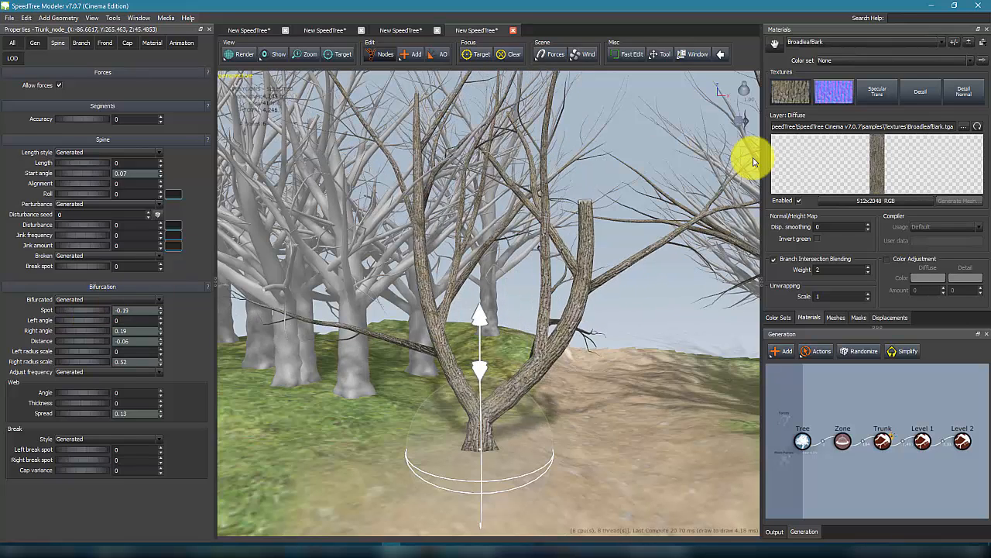